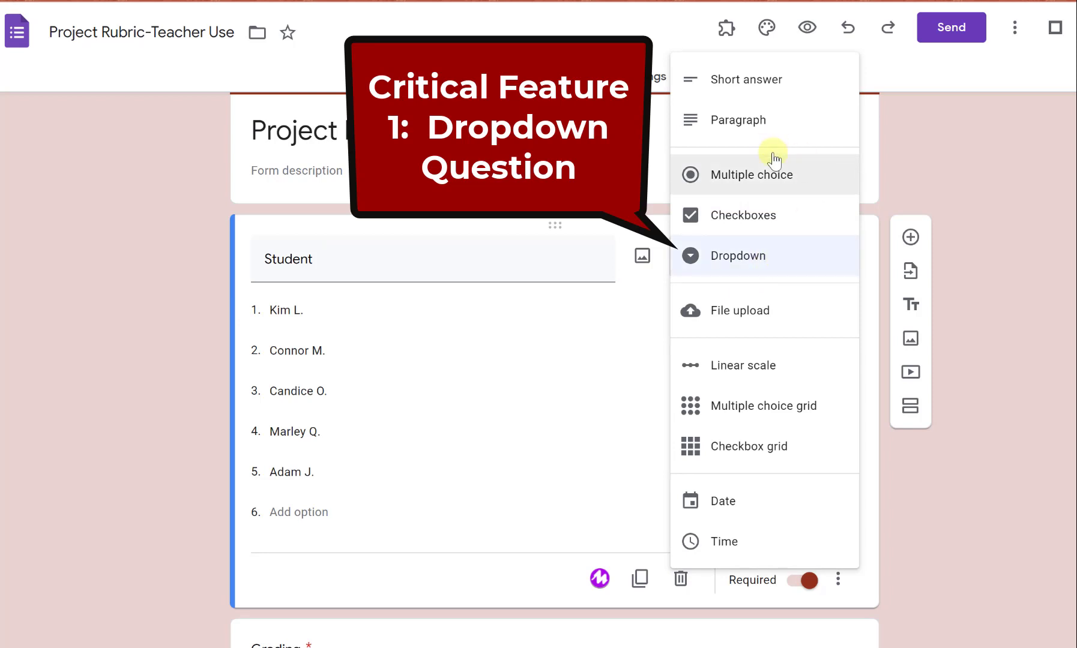
Set the Student question's type to Dropdown and check its list of options and Required setting.
{"action": "left_click", "coordinate": [751, 264]}
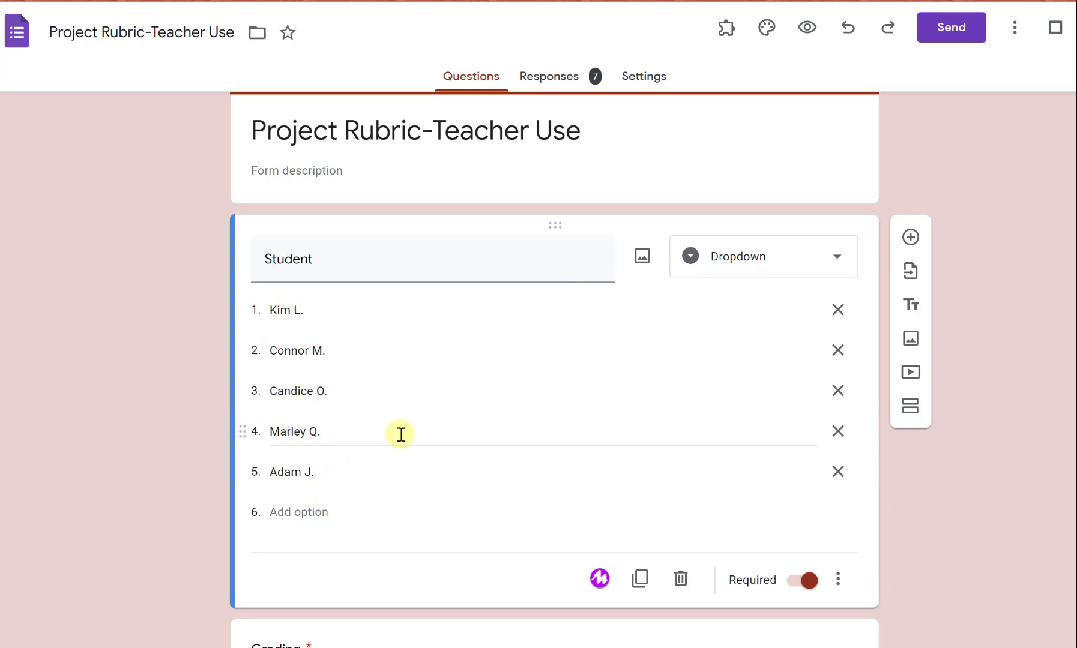
{"action": "scroll", "coordinate": [492, 416], "scroll_direction": "down", "scroll_amount": 1}
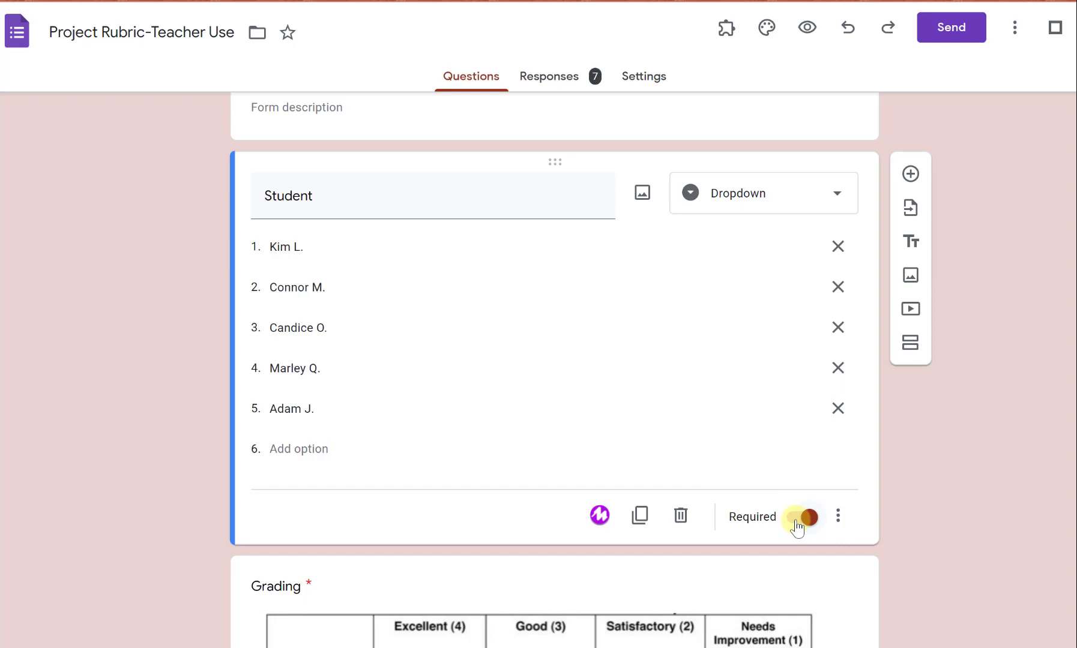
{"action": "scroll", "coordinate": [490, 414], "scroll_direction": "down", "scroll_amount": 3}
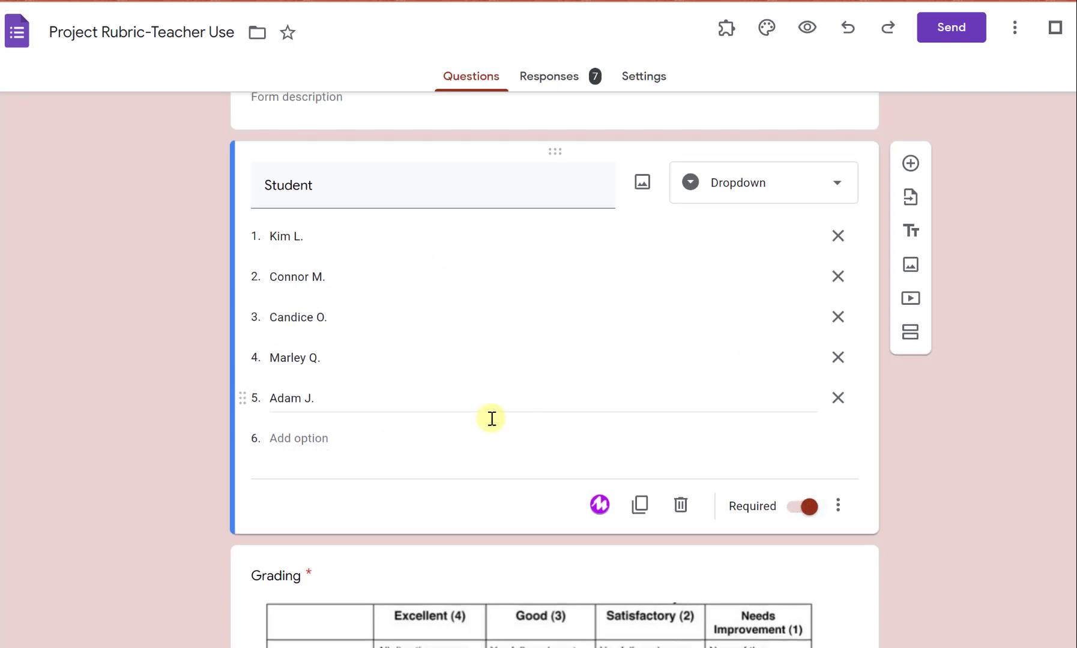
Open the Grading question and compare its rubric image with the grid's rows, columns and response requirement.
{"action": "scroll", "coordinate": [488, 414], "scroll_direction": "down", "scroll_amount": 2}
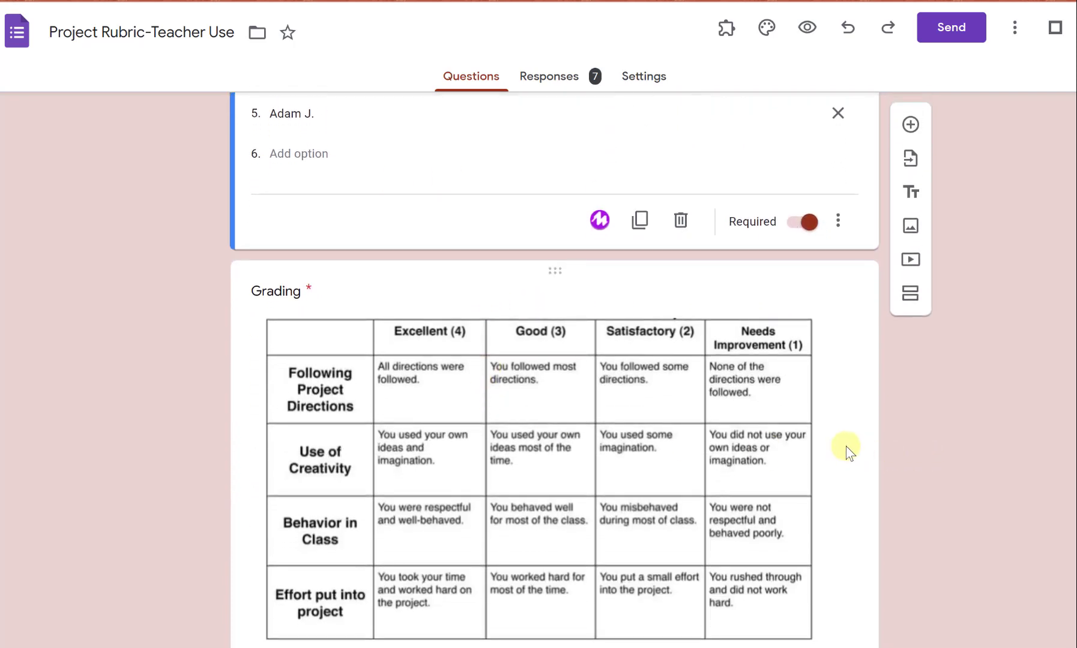
{"action": "left_click", "coordinate": [846, 447]}
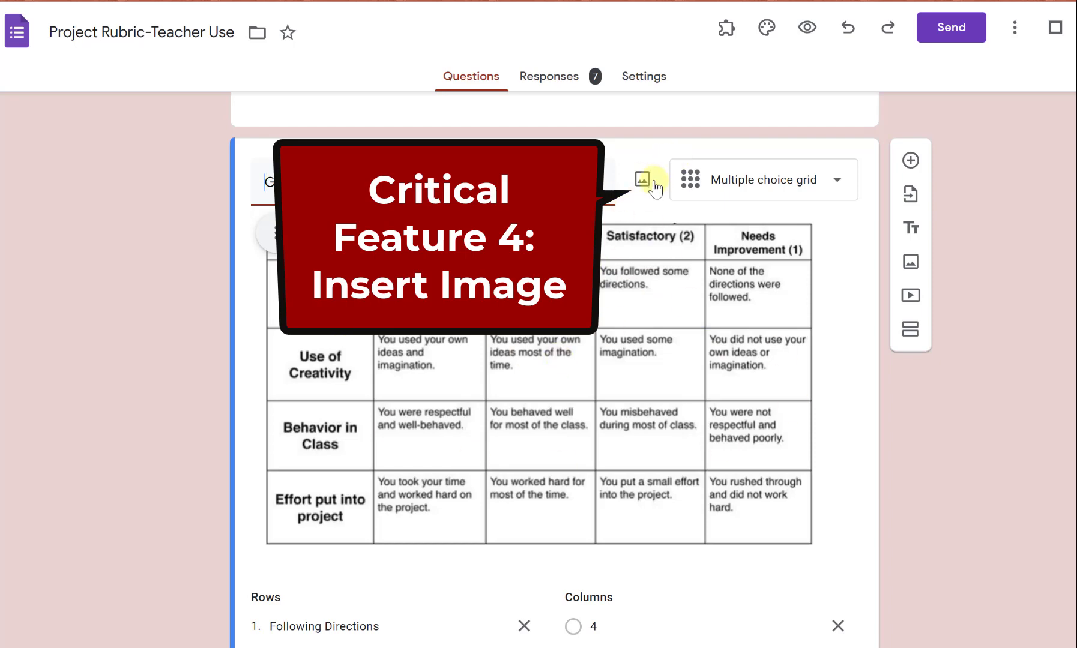
{"action": "scroll", "coordinate": [615, 308], "scroll_direction": "down", "scroll_amount": 1}
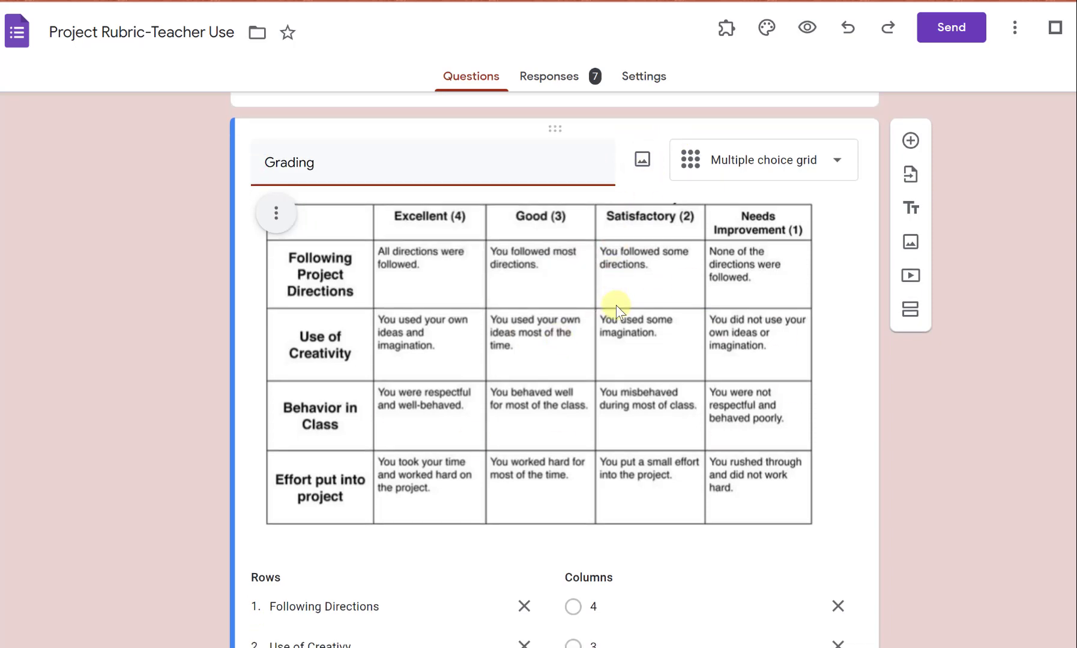
{"action": "scroll", "coordinate": [616, 304], "scroll_direction": "down", "scroll_amount": 3}
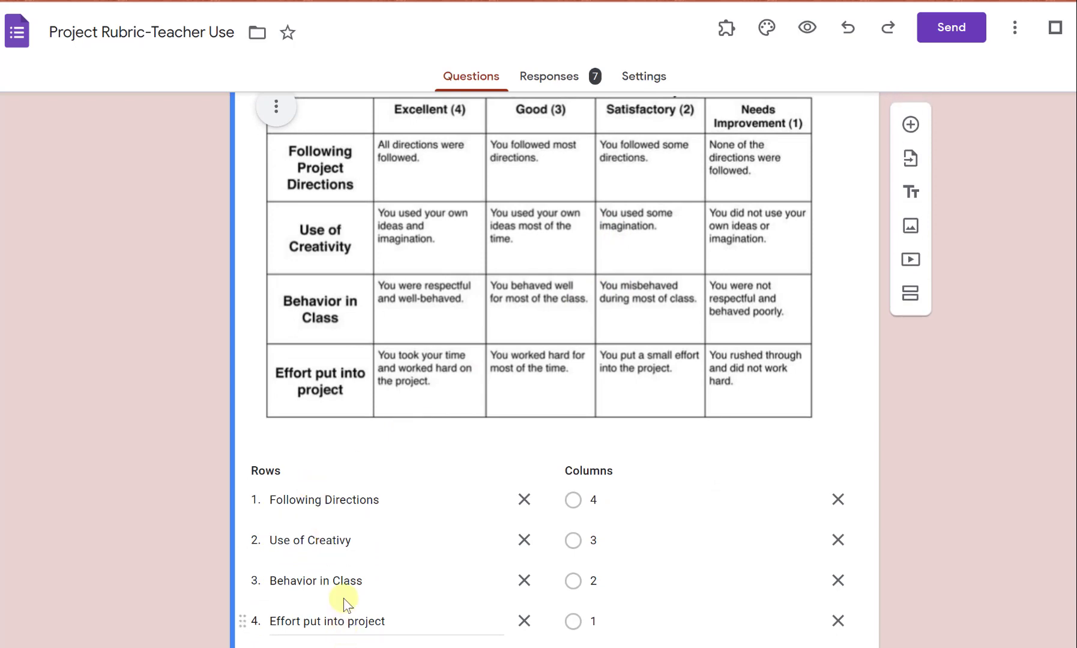
{"action": "scroll", "coordinate": [356, 636], "scroll_direction": "up", "scroll_amount": 3}
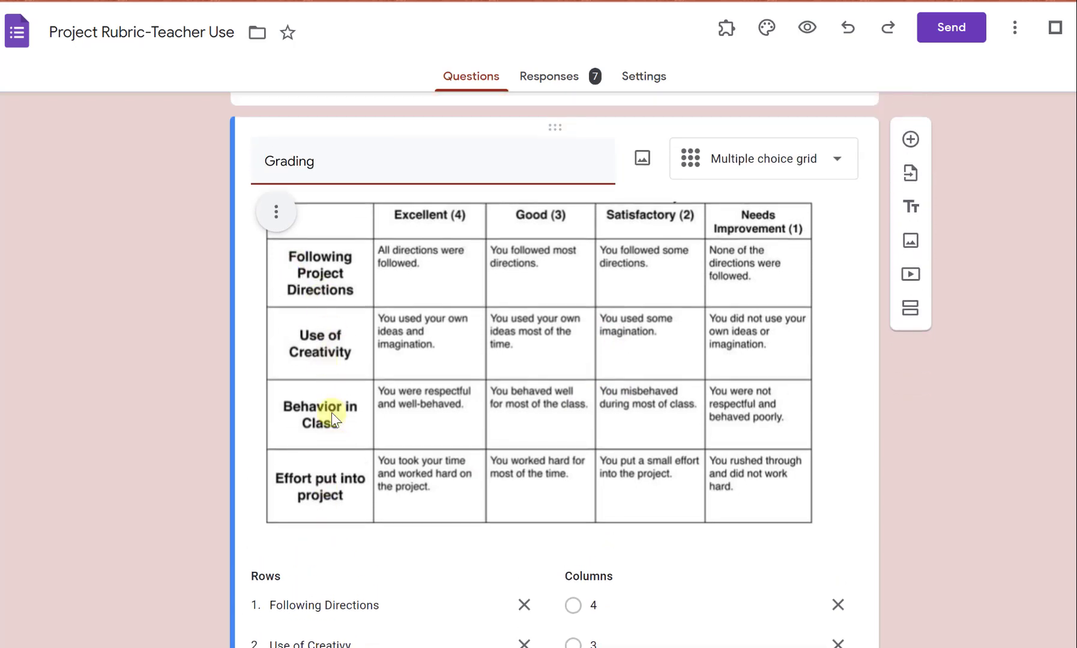
{"action": "scroll", "coordinate": [341, 452], "scroll_direction": "down", "scroll_amount": 2}
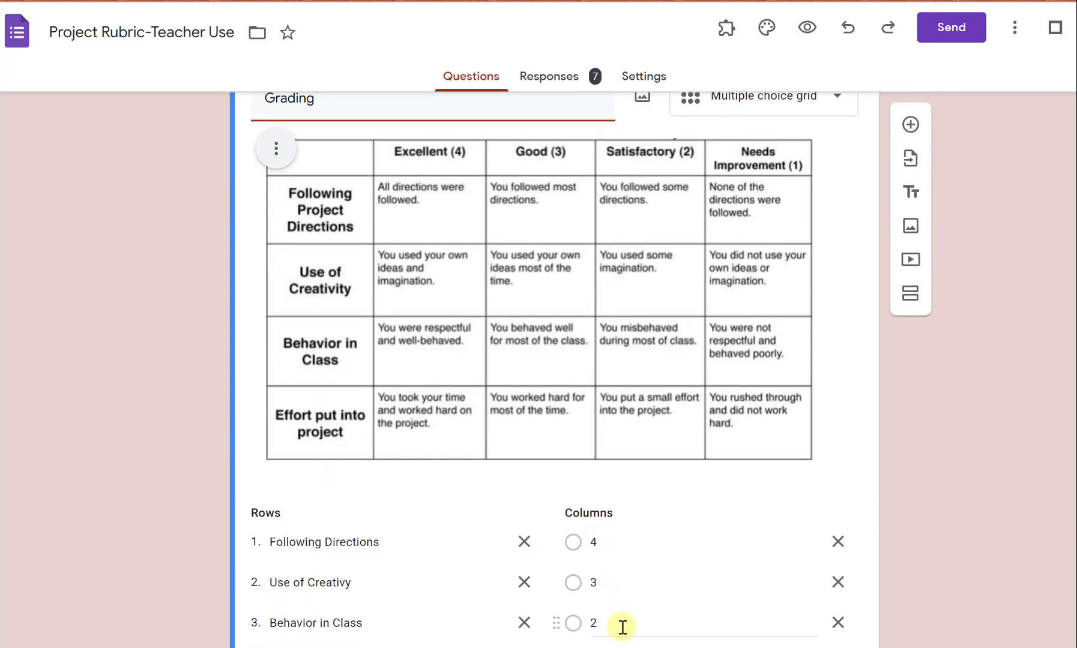
{"action": "scroll", "coordinate": [471, 301], "scroll_direction": "up", "scroll_amount": 3}
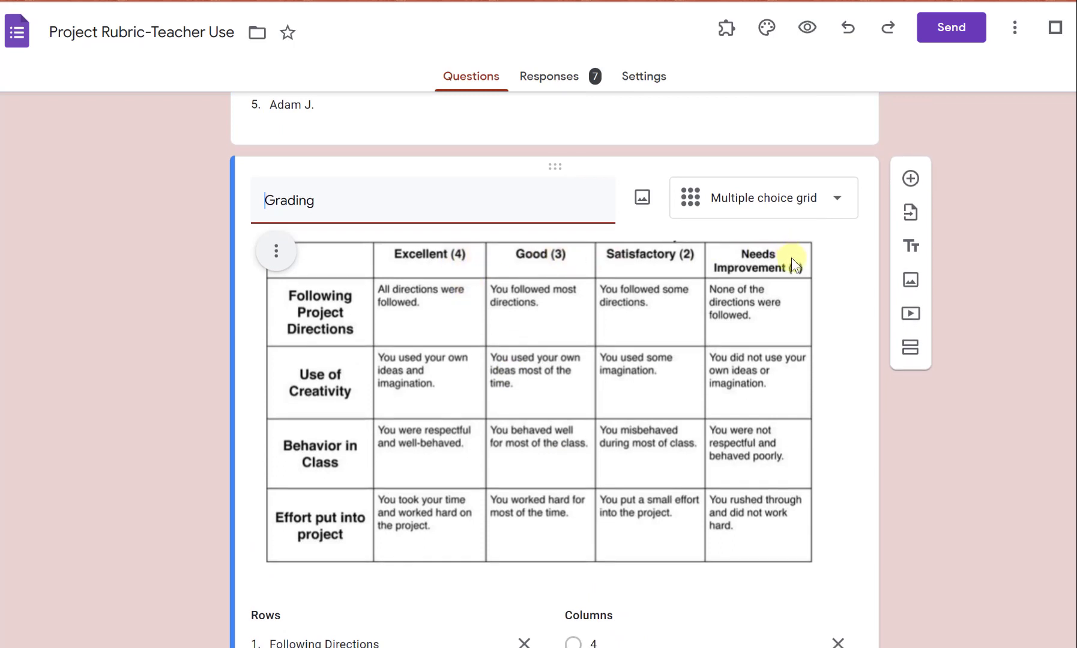
{"action": "scroll", "coordinate": [789, 257], "scroll_direction": "down", "scroll_amount": 3}
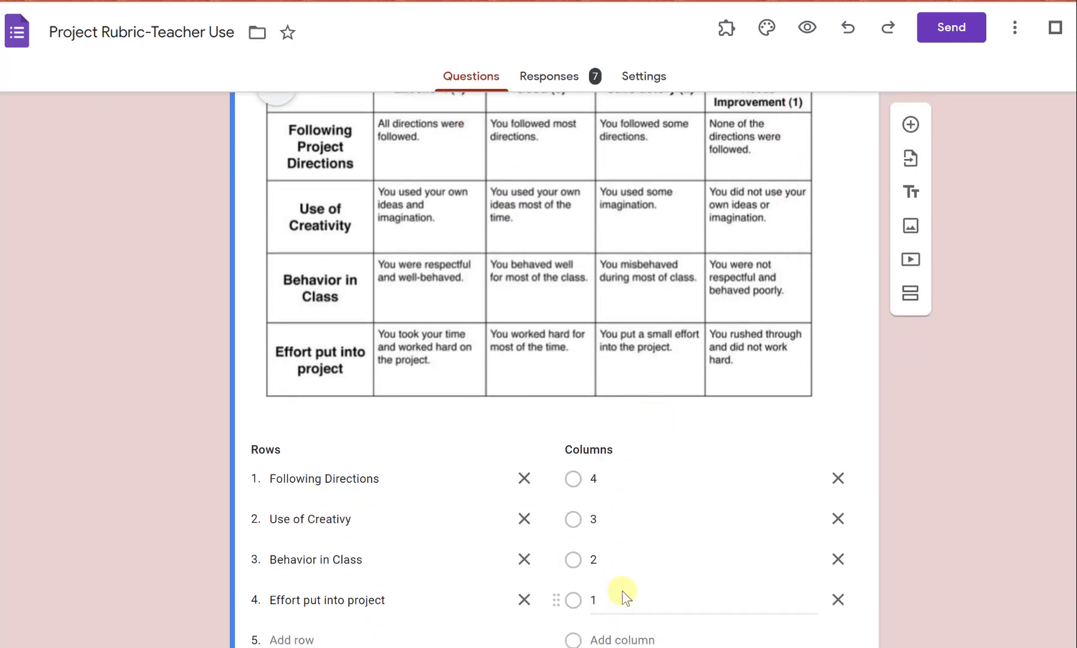
{"action": "scroll", "coordinate": [594, 278], "scroll_direction": "up", "scroll_amount": 1}
{"action": "scroll", "coordinate": [594, 278], "scroll_direction": "up", "scroll_amount": 1}
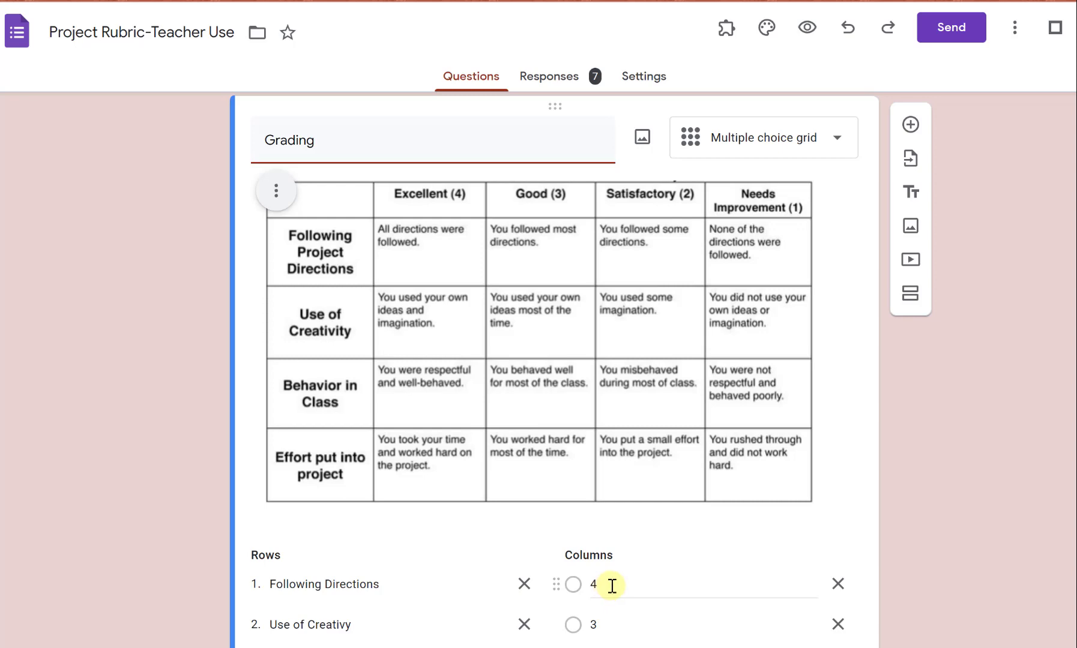
{"action": "scroll", "coordinate": [609, 585], "scroll_direction": "down", "scroll_amount": 5}
{"action": "scroll", "coordinate": [675, 465], "scroll_direction": "down", "scroll_amount": 2}
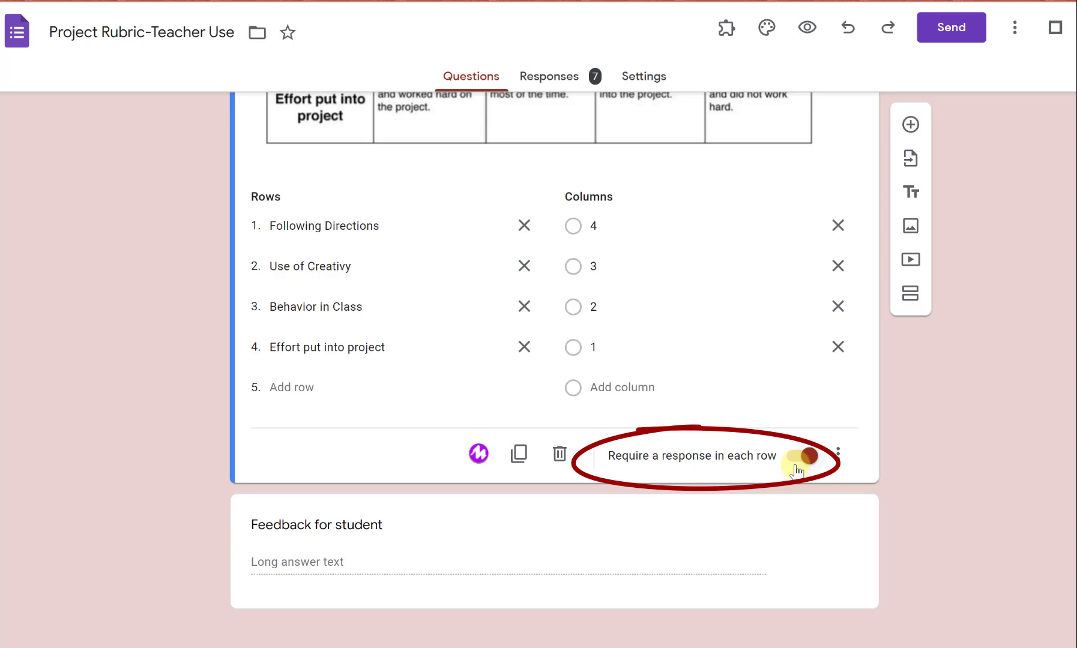
Examine the Grading question's additional options, including limiting responses per column and shuffling rows, and close them without changes.
{"action": "left_click", "coordinate": [839, 457]}
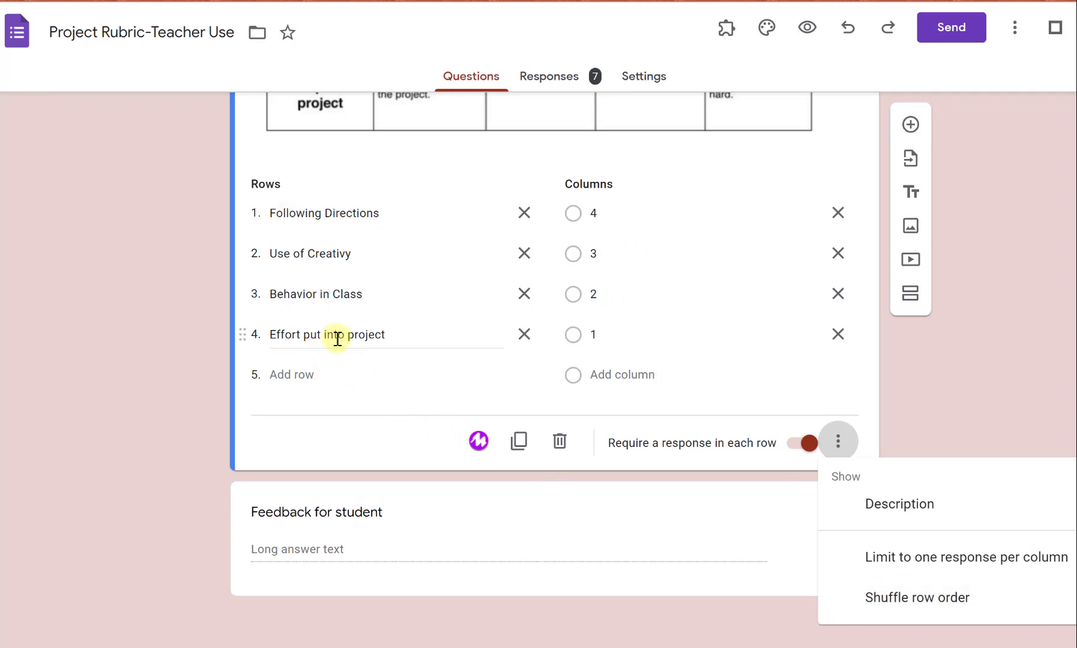
{"action": "scroll", "coordinate": [338, 340], "scroll_direction": "up", "scroll_amount": 5}
{"action": "scroll", "coordinate": [354, 306], "scroll_direction": "down", "scroll_amount": 3}
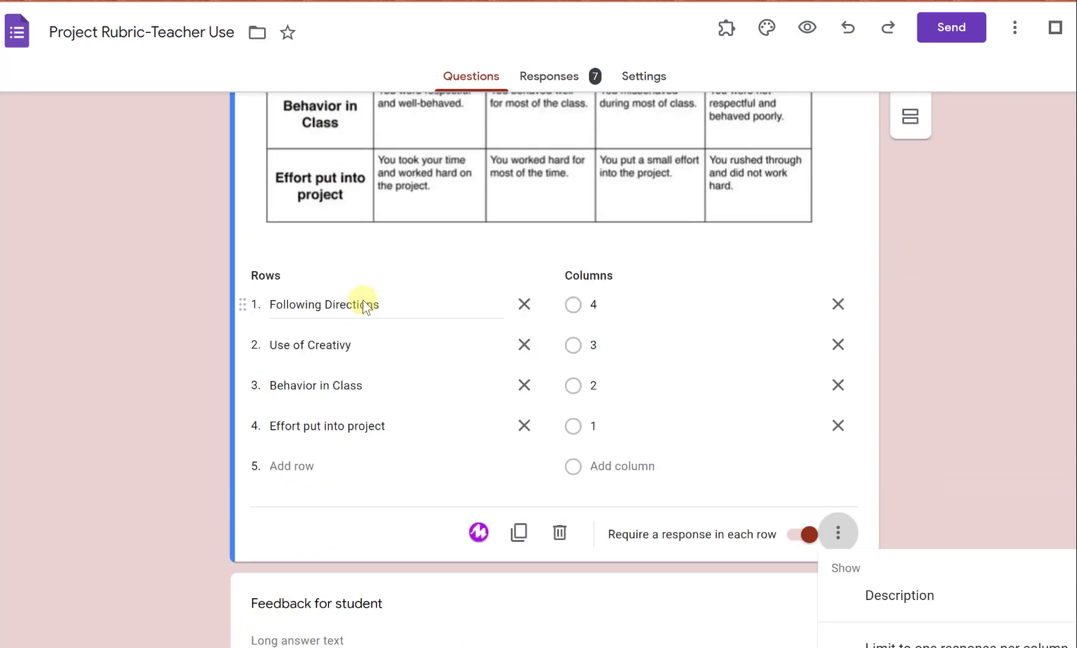
{"action": "scroll", "coordinate": [366, 306], "scroll_direction": "down", "scroll_amount": 2}
{"action": "left_click", "coordinate": [872, 433]}
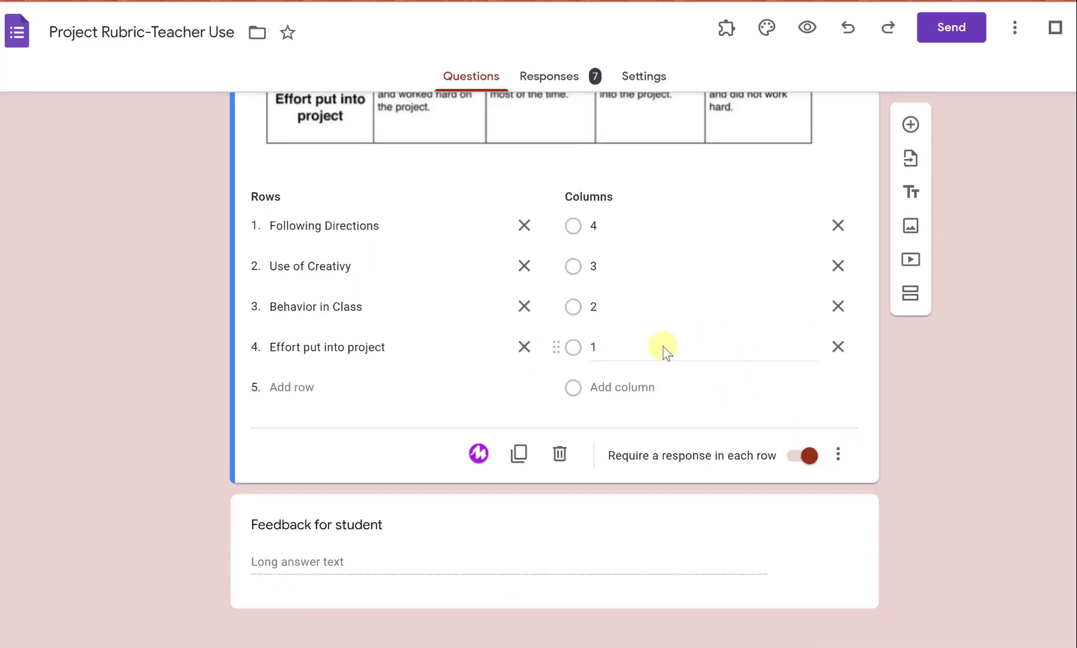
Open the Feedback for student question and examine its paragraph type and Required setting.
{"action": "scroll", "coordinate": [683, 358], "scroll_direction": "down", "scroll_amount": 1}
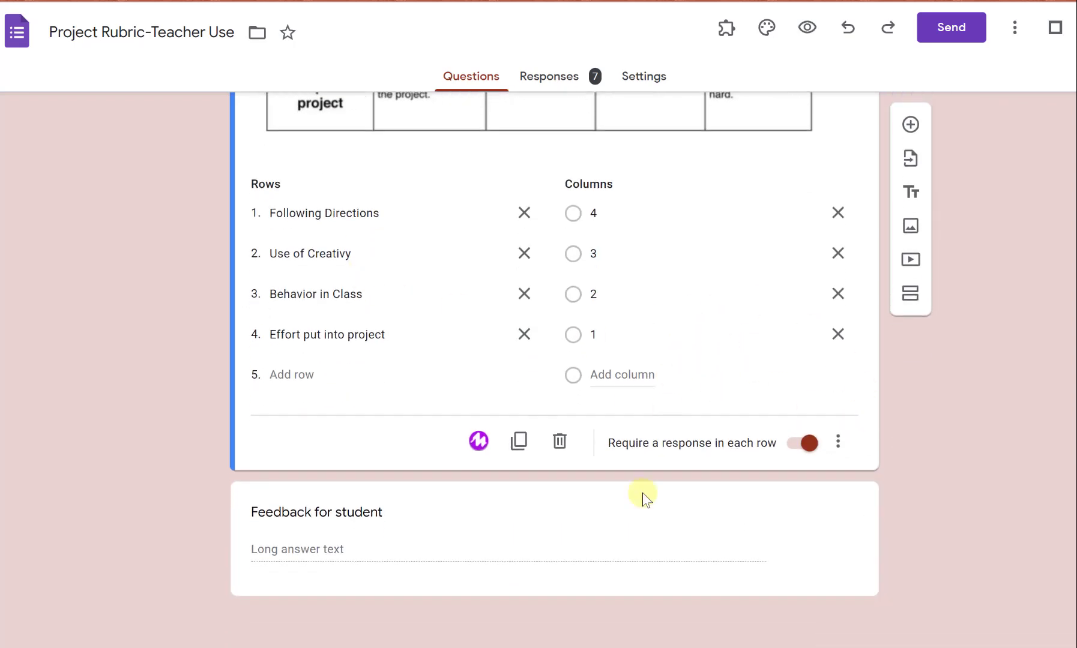
{"action": "left_click", "coordinate": [632, 545]}
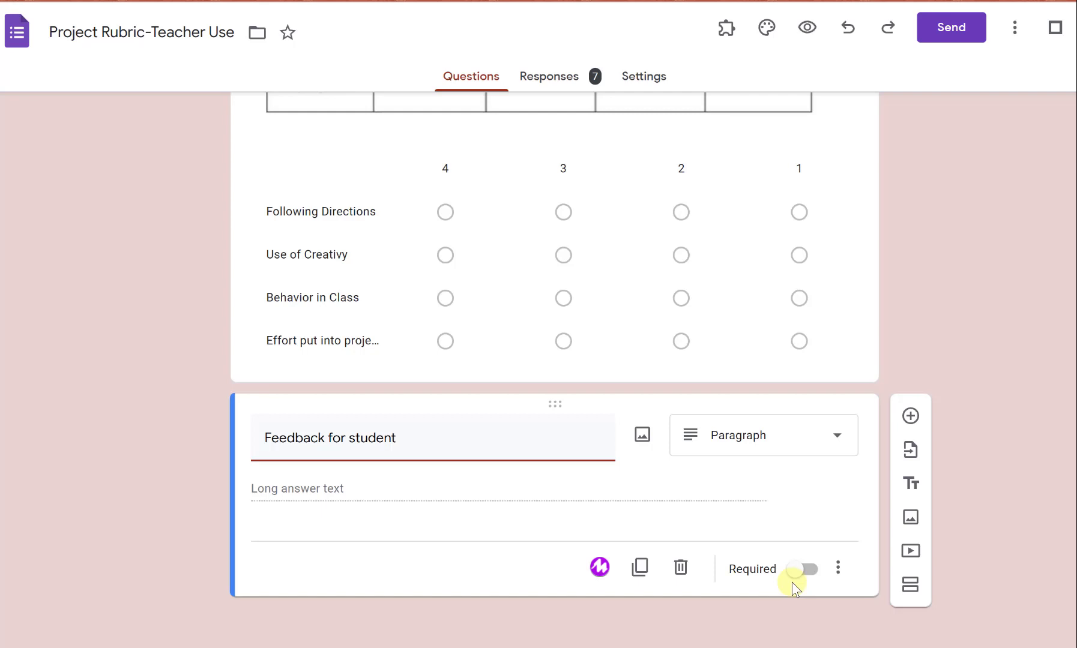
Examine the form's presentation settings, including the link to submit another response.
{"action": "scroll", "coordinate": [764, 540], "scroll_direction": "up", "scroll_amount": 15}
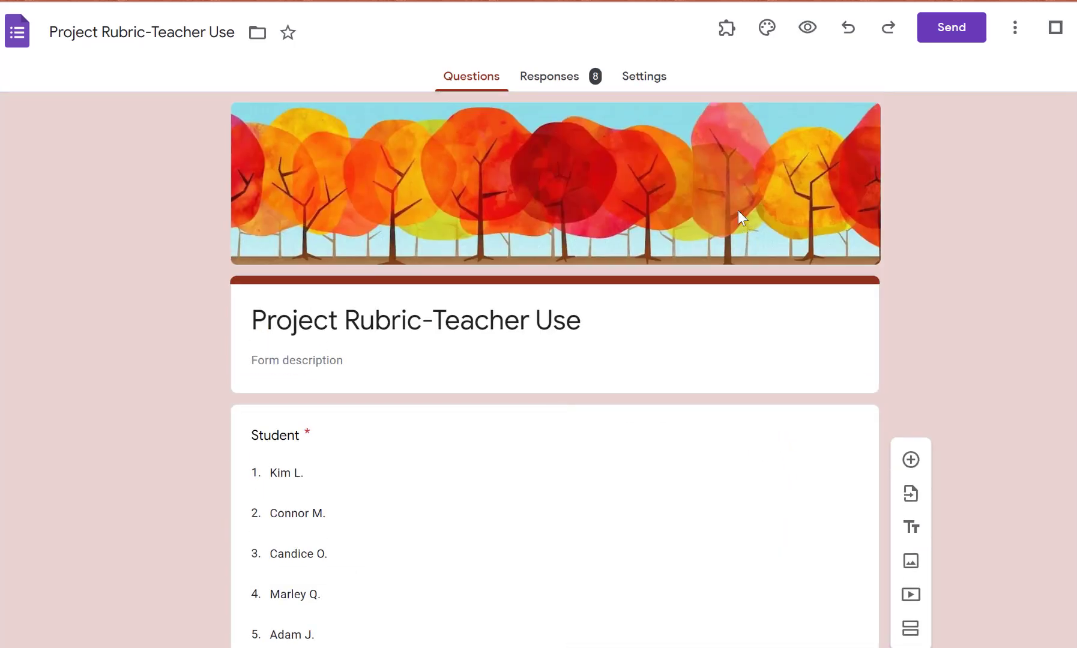
{"action": "left_click", "coordinate": [653, 82]}
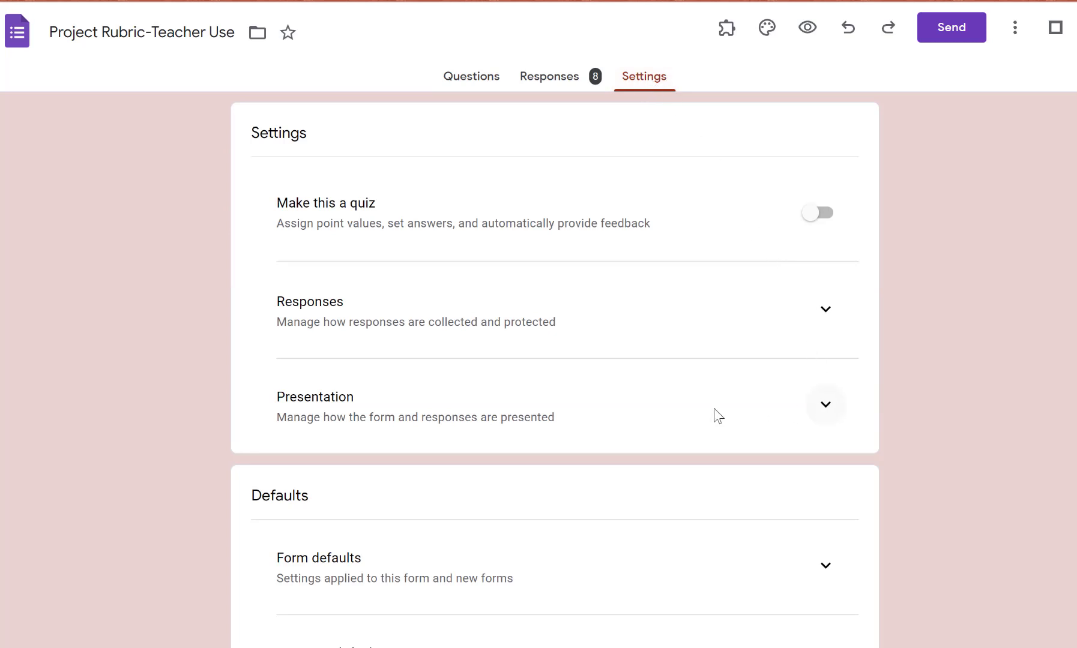
{"action": "left_click", "coordinate": [824, 411]}
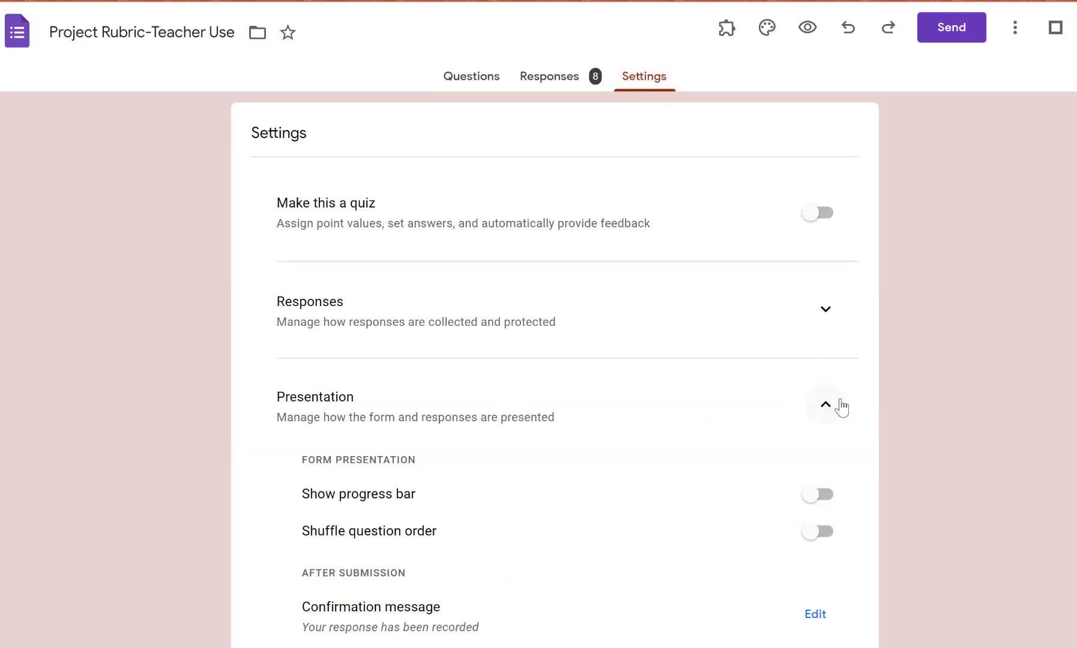
{"action": "scroll", "coordinate": [836, 401], "scroll_direction": "down", "scroll_amount": 4}
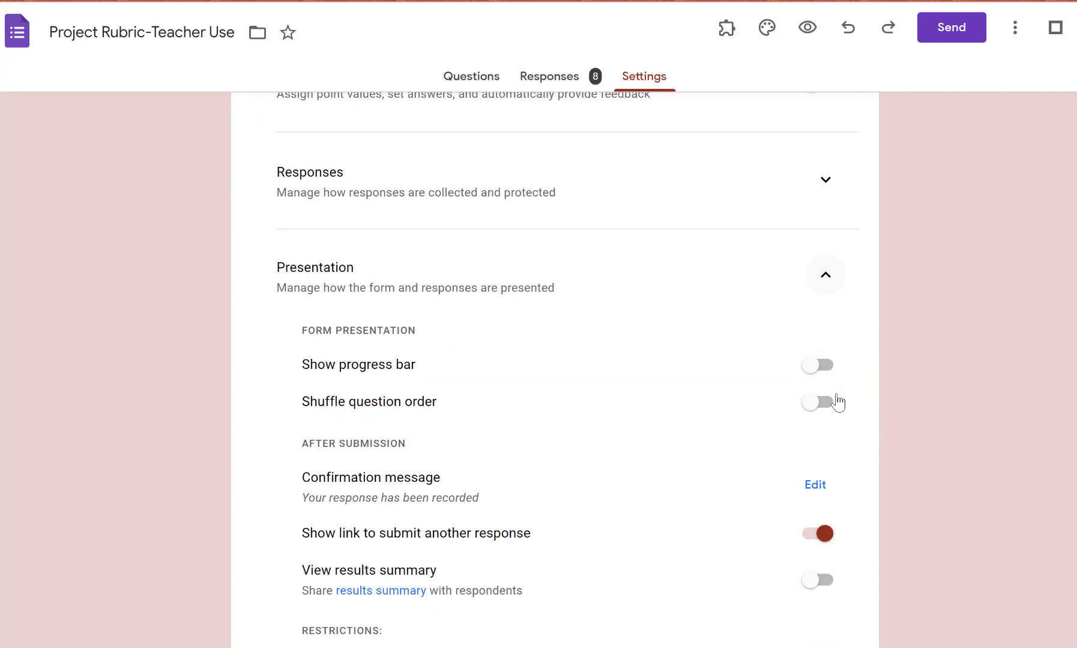
{"action": "scroll", "coordinate": [834, 398], "scroll_direction": "down", "scroll_amount": 1}
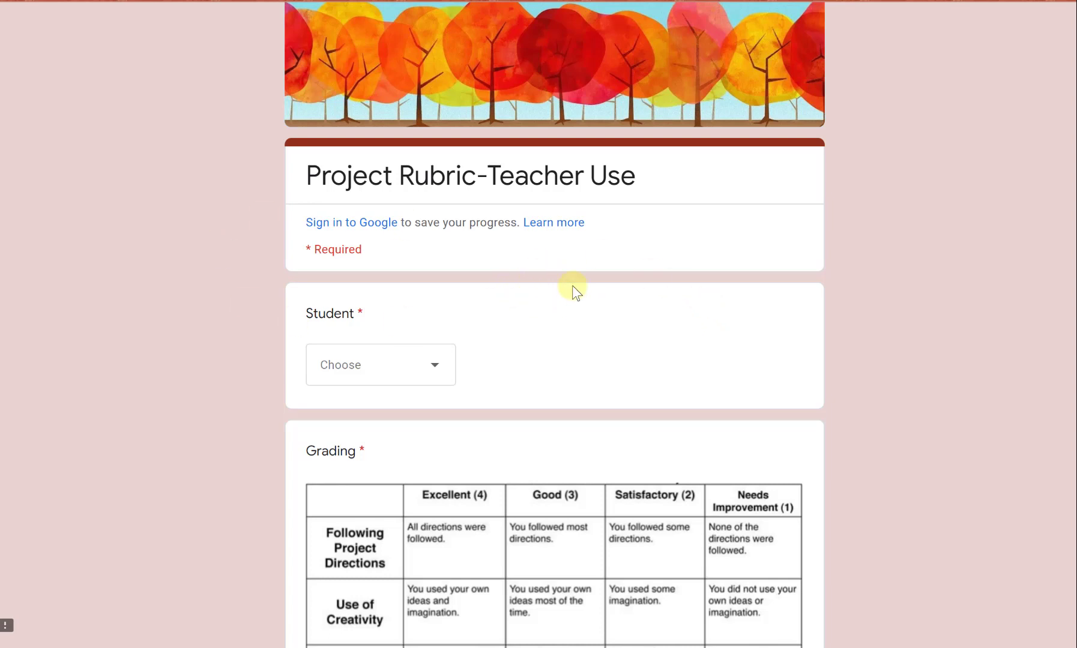
Choose the fourth listed student as the answer to the Student question in the live form.
{"action": "scroll", "coordinate": [577, 284], "scroll_direction": "down", "scroll_amount": 1}
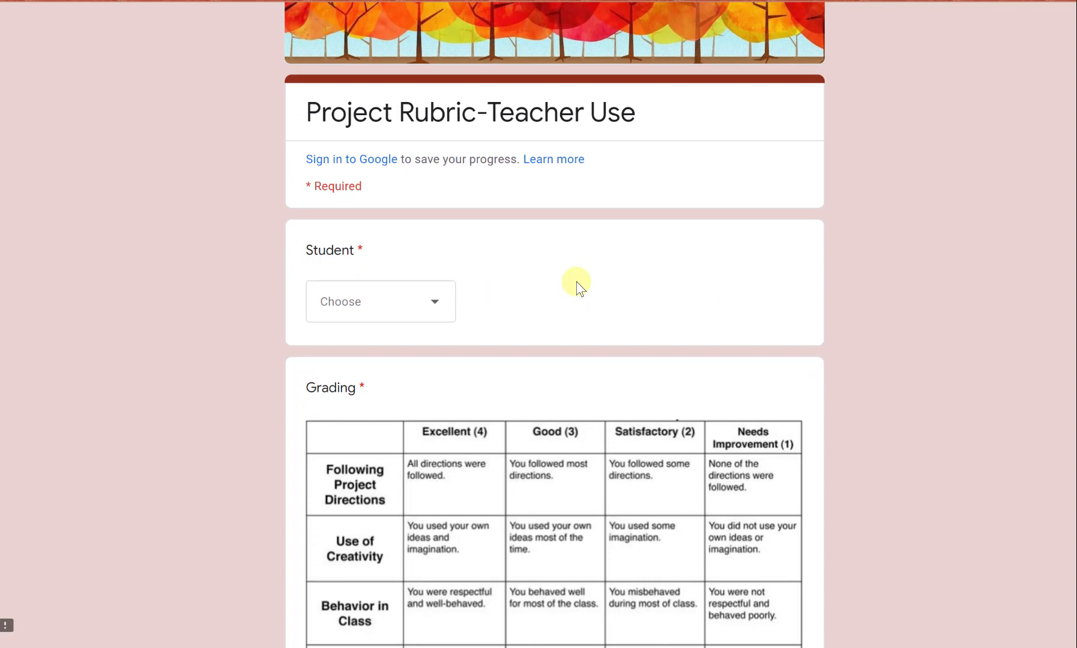
{"action": "left_click", "coordinate": [435, 304]}
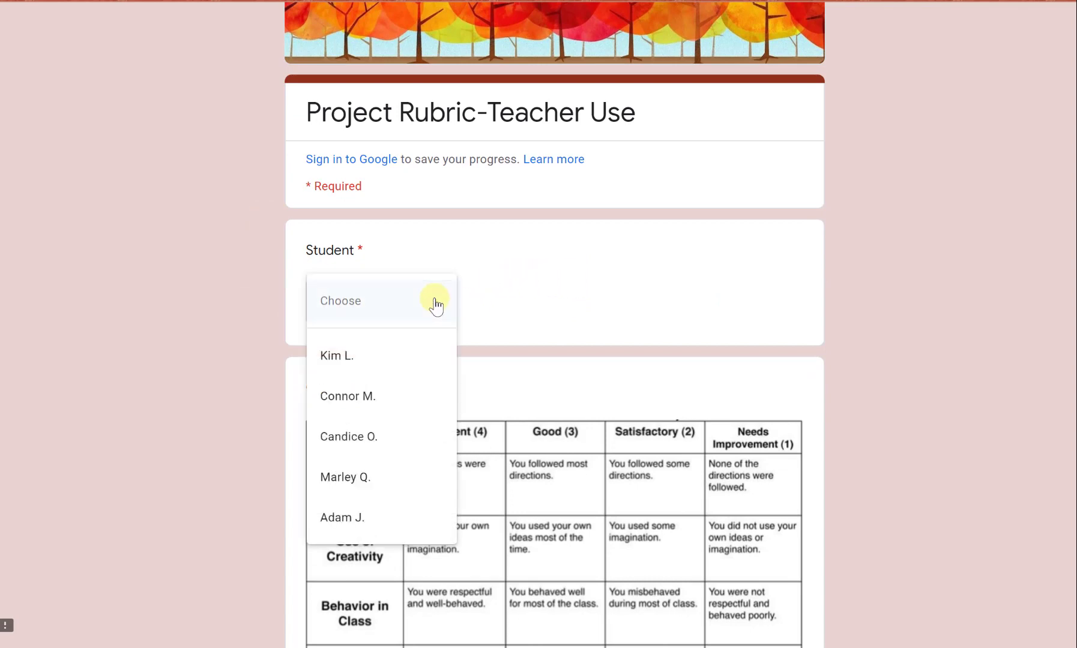
{"action": "left_click", "coordinate": [395, 489]}
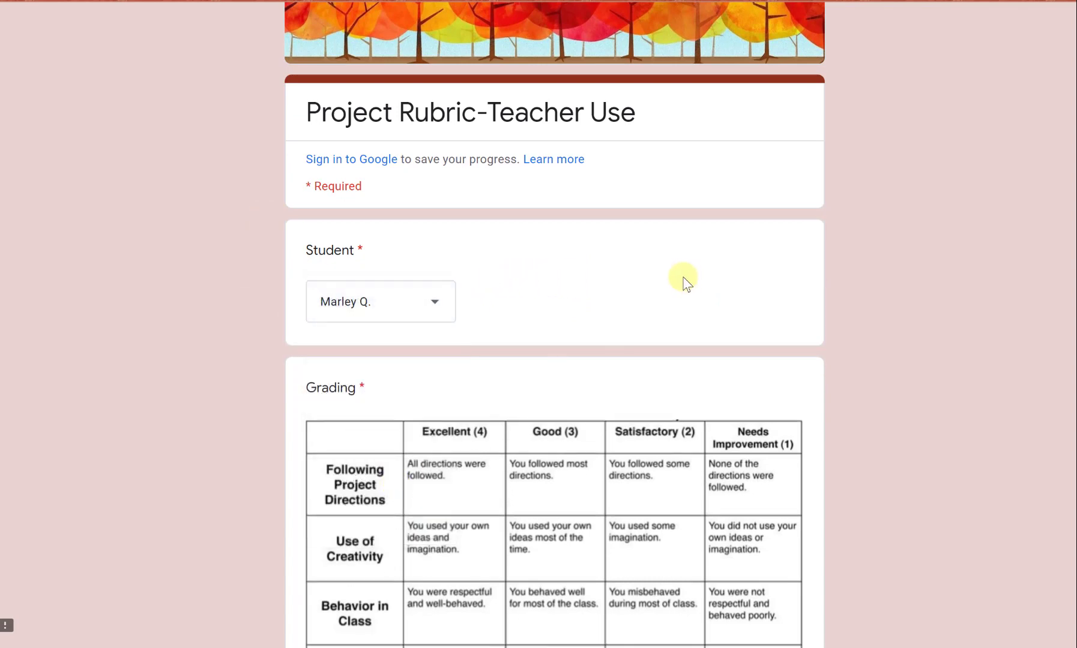
Grade Following Directions 4, Use of Creativy 3, Behavior in Class 4 and Effort put into project 3.
{"action": "scroll", "coordinate": [681, 276], "scroll_direction": "down", "scroll_amount": 5}
{"action": "scroll", "coordinate": [679, 275], "scroll_direction": "down", "scroll_amount": 1}
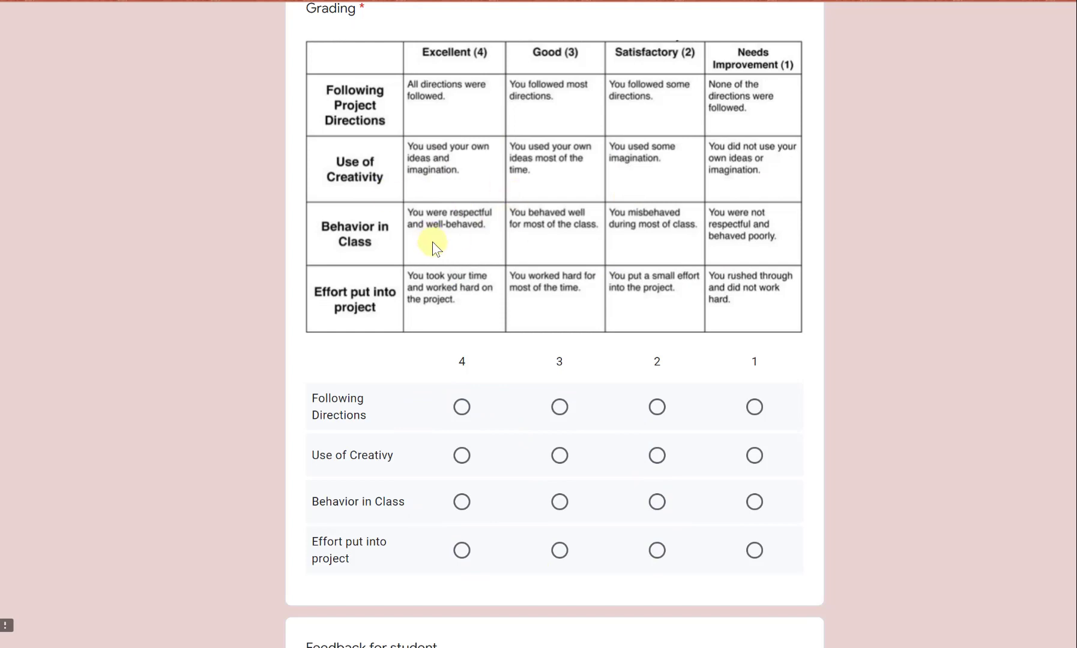
{"action": "left_click", "coordinate": [462, 408]}
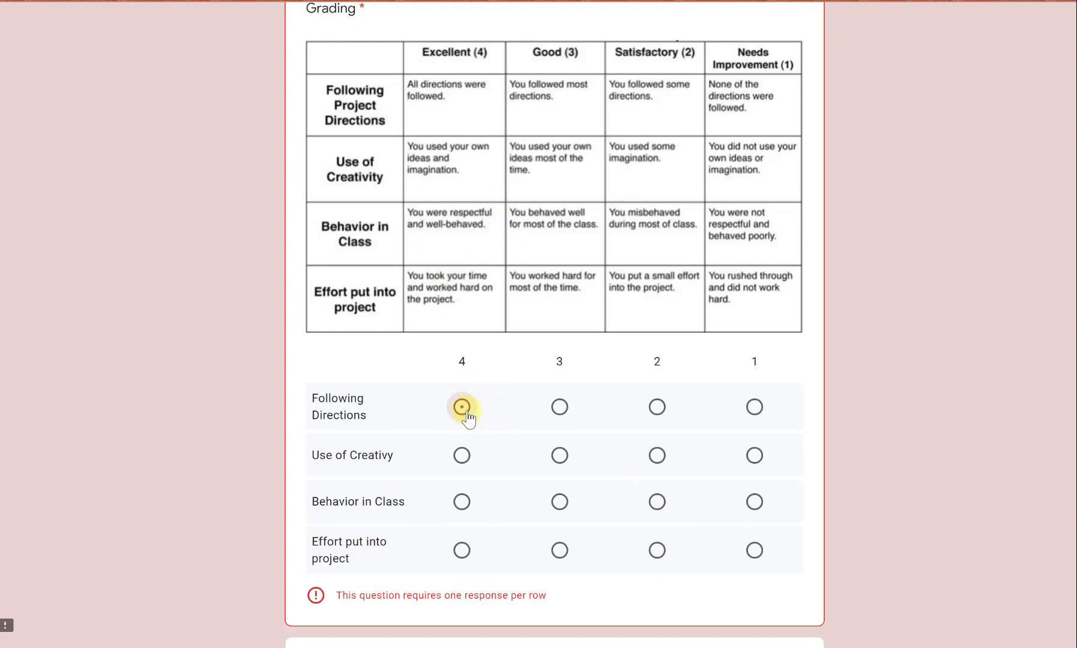
{"action": "left_click", "coordinate": [559, 456]}
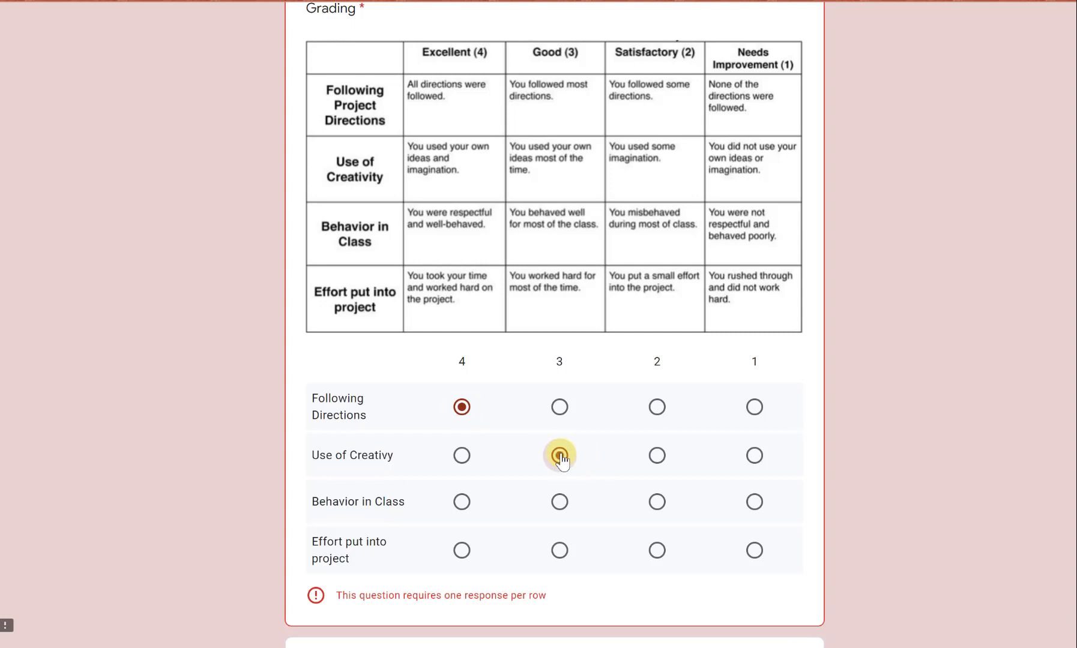
{"action": "left_click", "coordinate": [463, 503]}
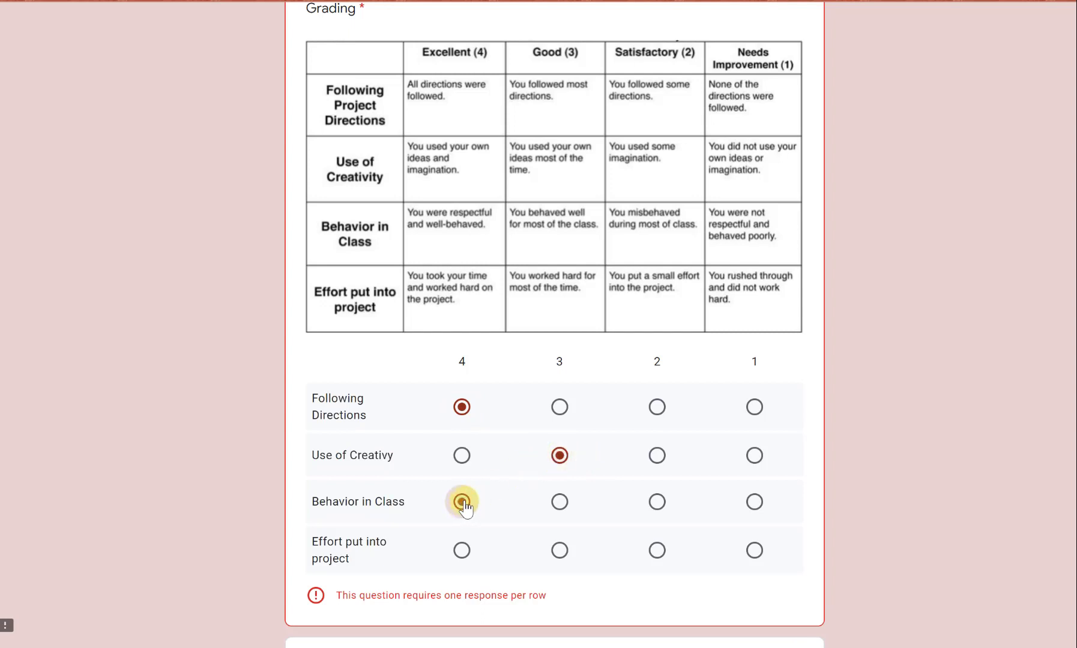
{"action": "scroll", "coordinate": [465, 504], "scroll_direction": "down", "scroll_amount": 2}
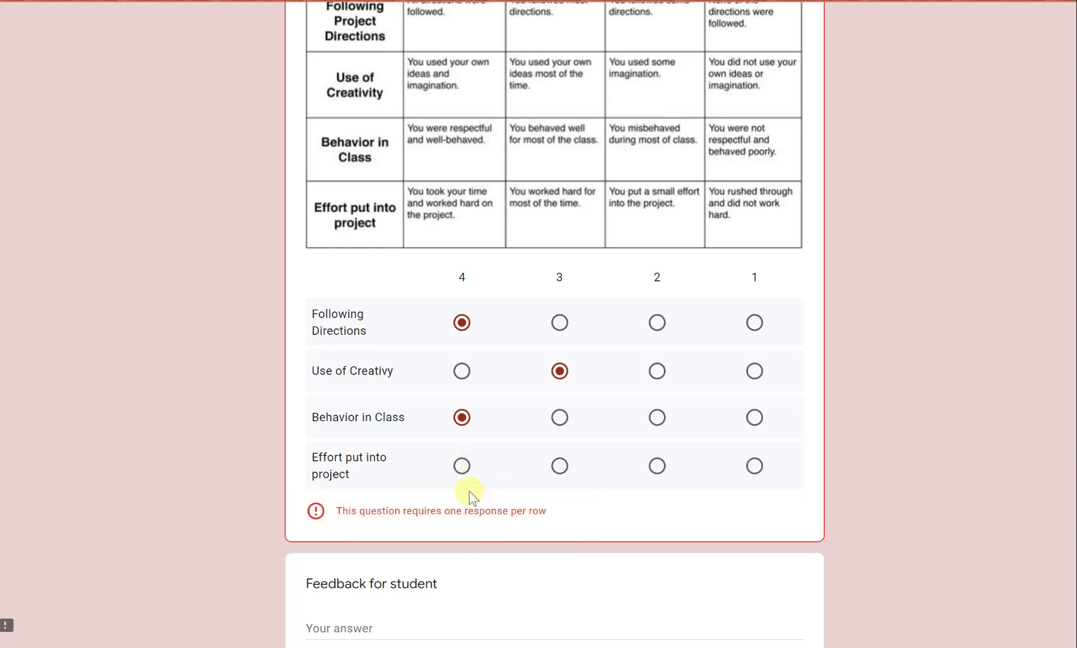
{"action": "left_click", "coordinate": [560, 469]}
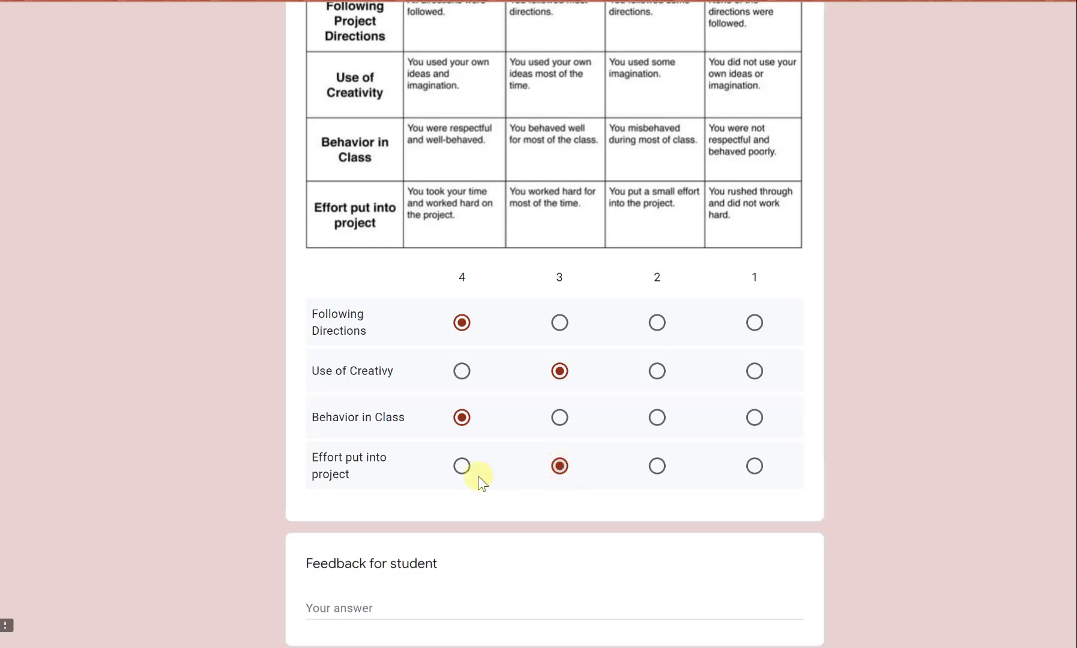
Submit the rubric response with the feedback left blank and start another response.
{"action": "scroll", "coordinate": [477, 507], "scroll_direction": "down", "scroll_amount": 3}
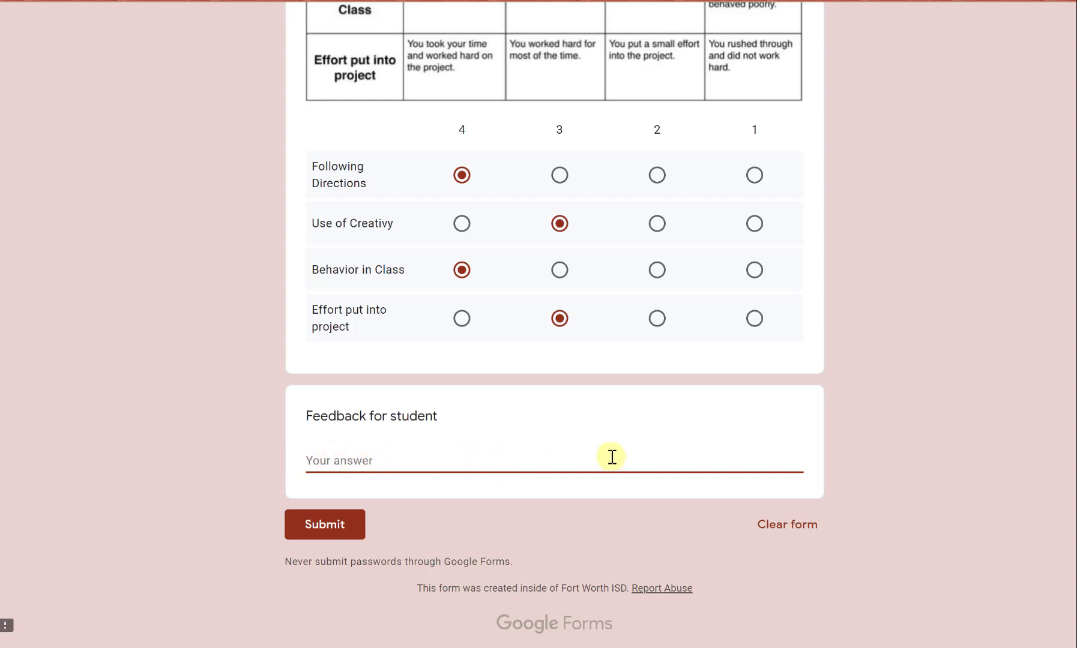
{"action": "left_click", "coordinate": [334, 524]}
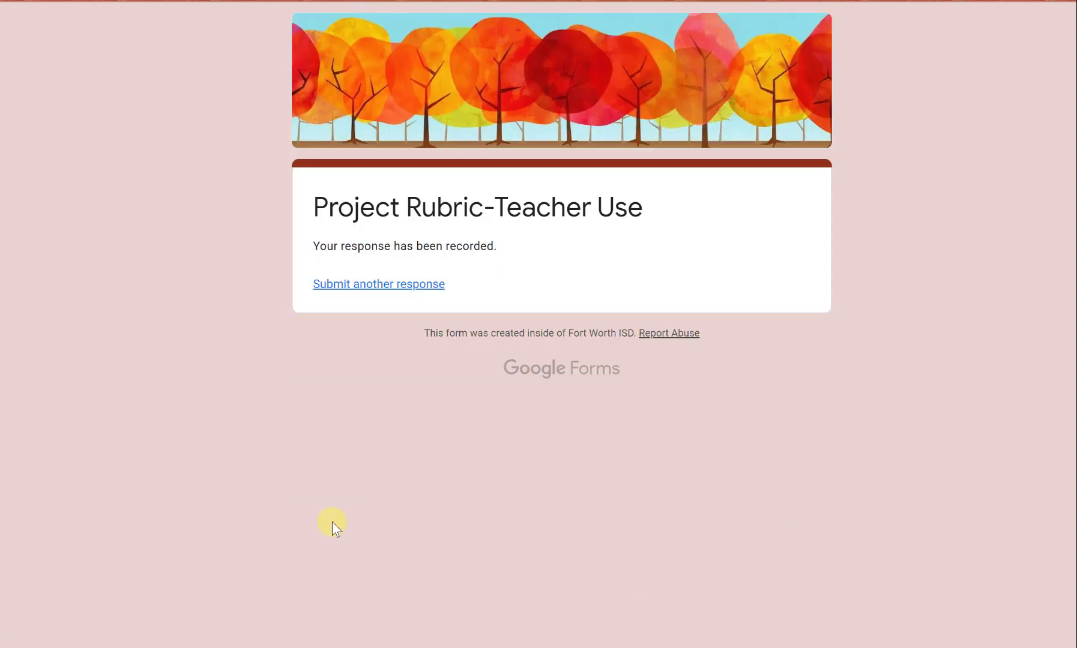
{"action": "left_click", "coordinate": [370, 285]}
{"action": "scroll", "coordinate": [547, 348], "scroll_direction": "down", "scroll_amount": 2}
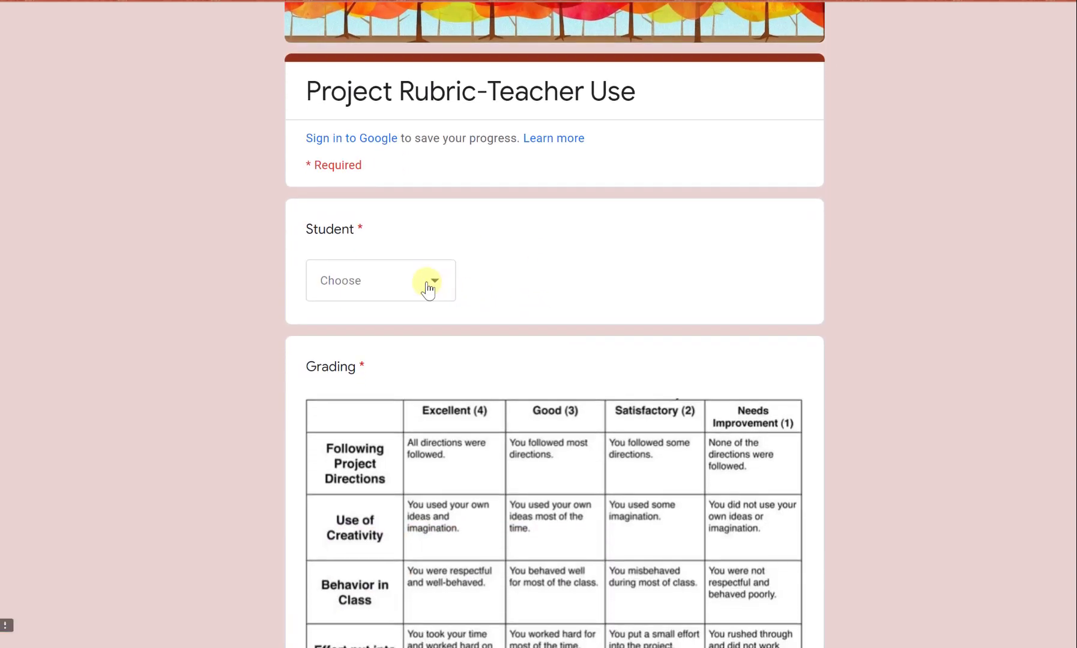
Choose the fourth listed student in the new response and look over the Grading and Feedback for student questions.
{"action": "left_click", "coordinate": [428, 290]}
{"action": "left_click", "coordinate": [385, 453]}
{"action": "scroll", "coordinate": [555, 355], "scroll_direction": "down", "scroll_amount": 4}
{"action": "scroll", "coordinate": [454, 347], "scroll_direction": "down", "scroll_amount": 2}
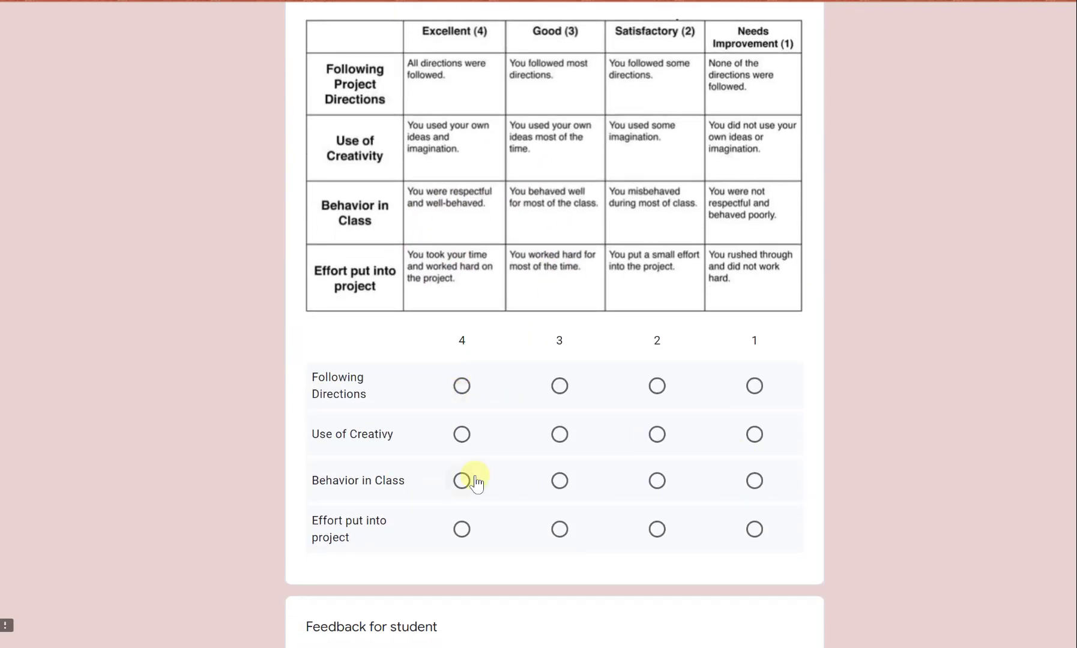
{"action": "scroll", "coordinate": [480, 474], "scroll_direction": "down", "scroll_amount": 4}
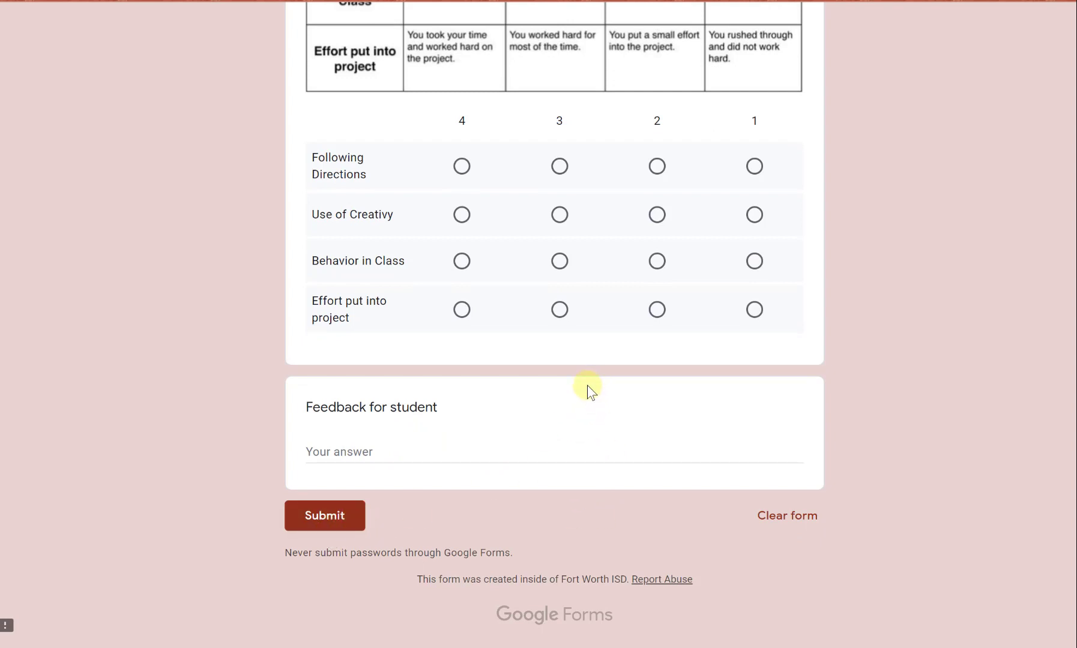
{"action": "scroll", "coordinate": [584, 384], "scroll_direction": "up", "scroll_amount": 4}
{"action": "scroll", "coordinate": [584, 385], "scroll_direction": "up", "scroll_amount": 4}
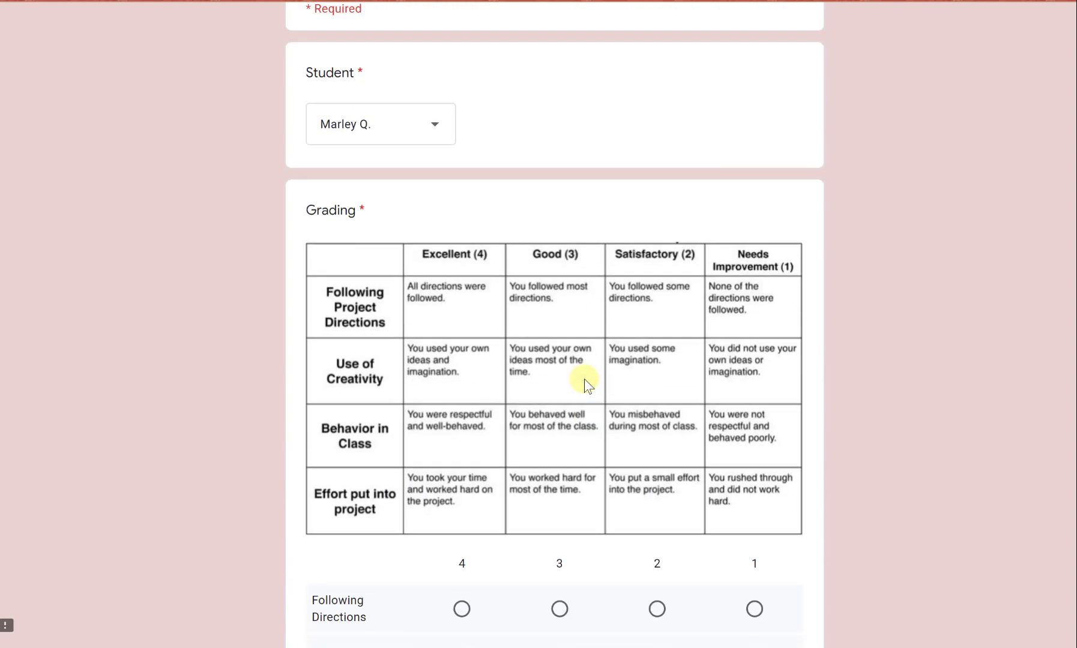
{"action": "scroll", "coordinate": [584, 385], "scroll_direction": "up", "scroll_amount": 5}
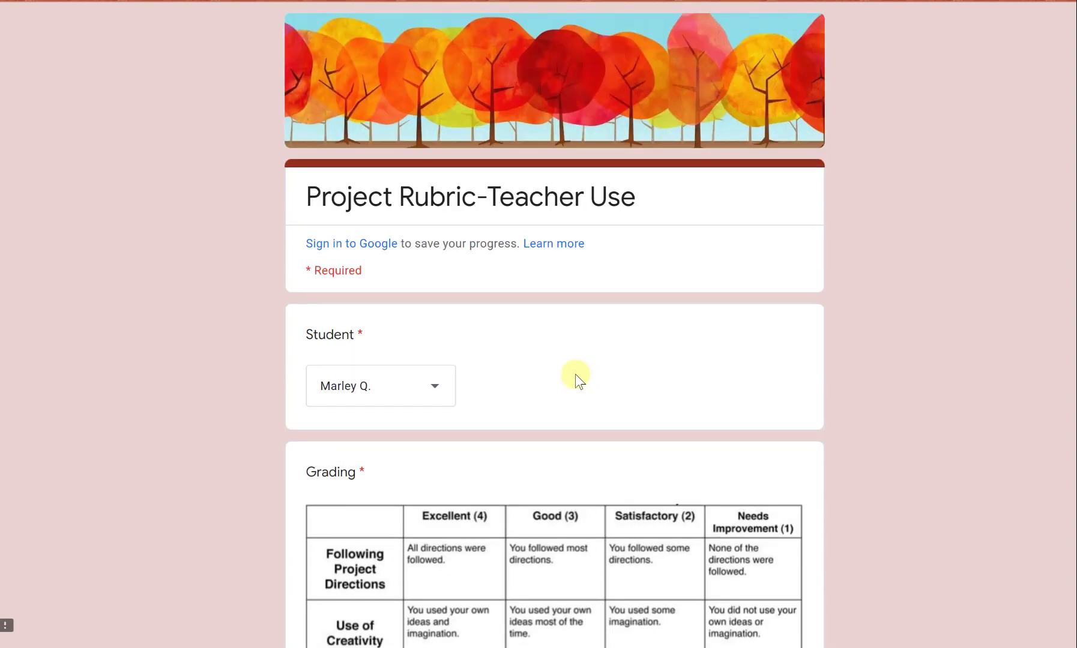
Switch back to the form editor and open the summary of the collected responses.
{"action": "left_click", "coordinate": [240, 1]}
{"action": "scroll", "coordinate": [633, 274], "scroll_direction": "down", "scroll_amount": 5}
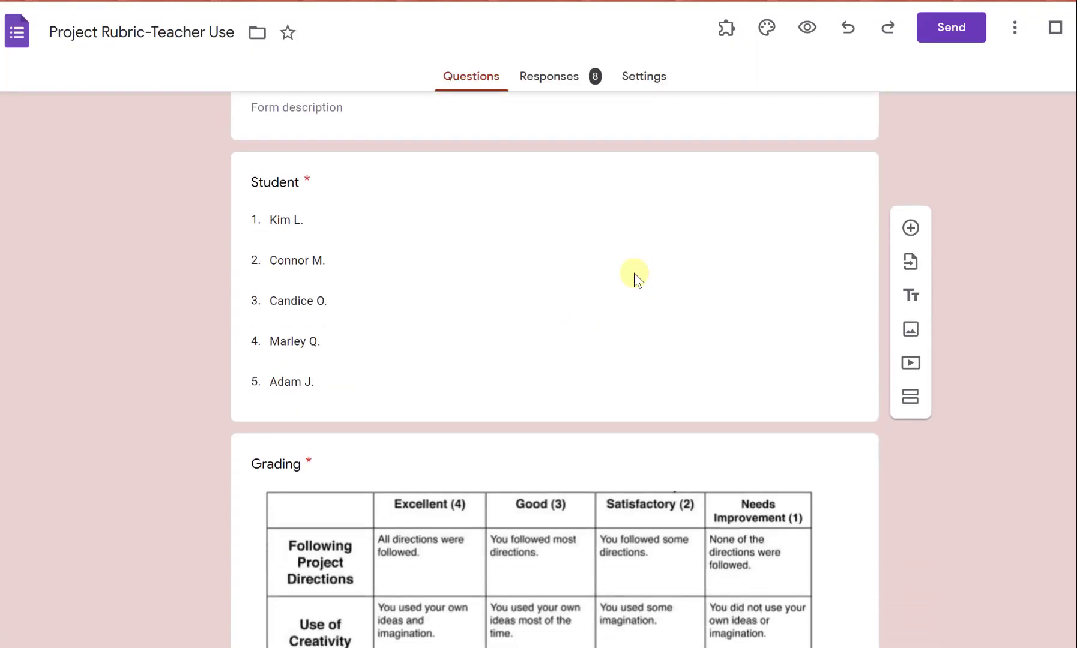
{"action": "scroll", "coordinate": [637, 276], "scroll_direction": "up", "scroll_amount": 5}
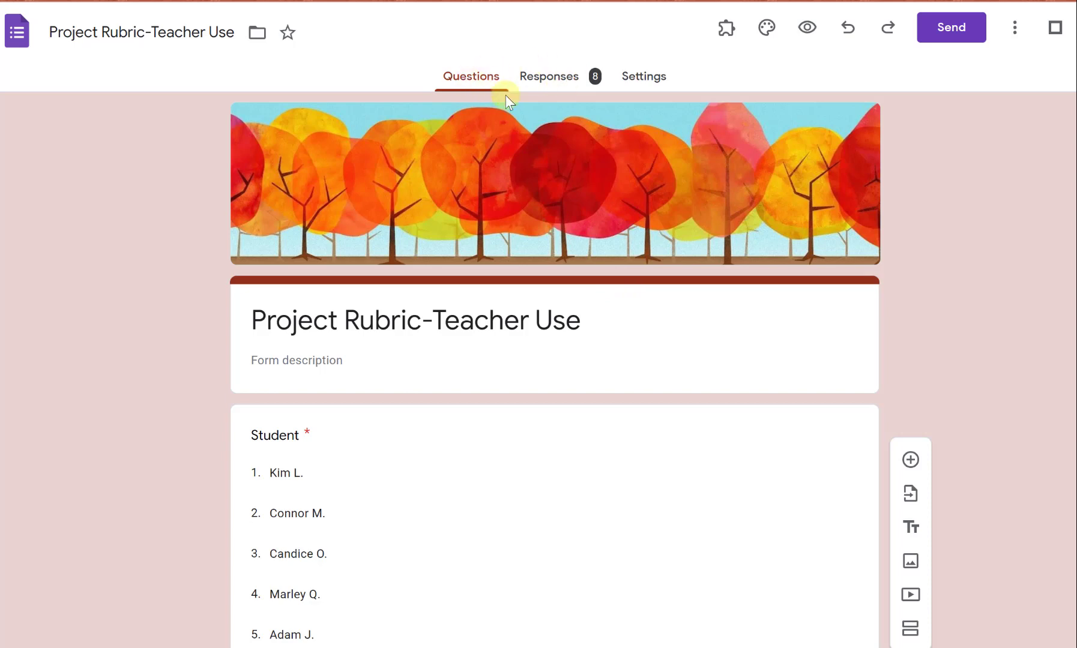
{"action": "left_click", "coordinate": [566, 84]}
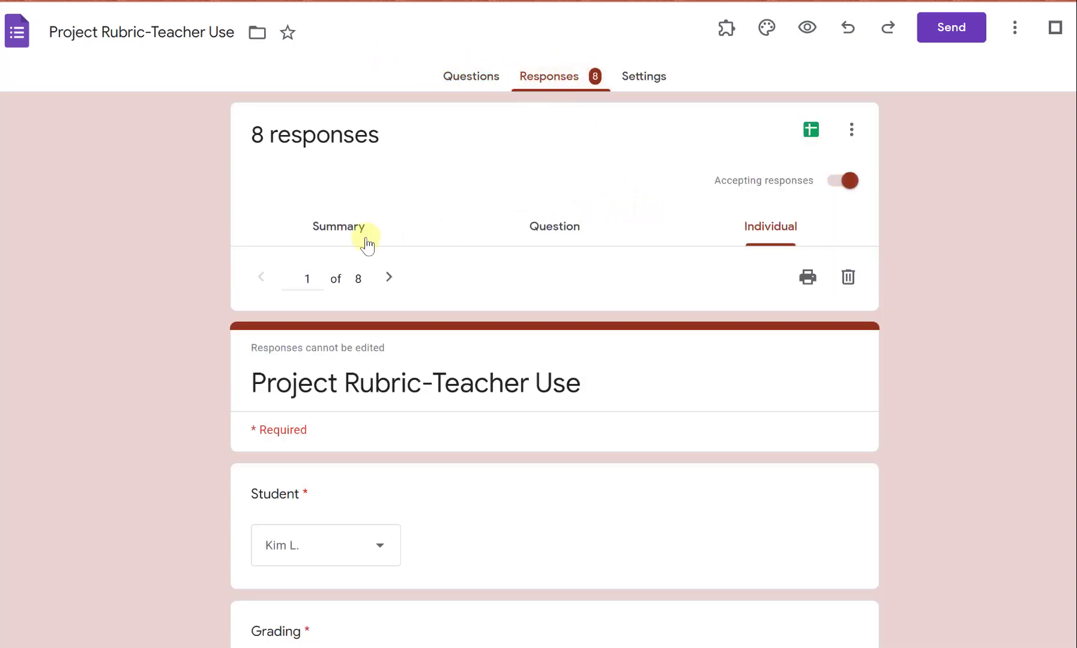
{"action": "left_click", "coordinate": [323, 239]}
Examine the Student pie chart, the Grading bar chart and the Feedback for student section of the response summary.
{"action": "scroll", "coordinate": [517, 248], "scroll_direction": "down", "scroll_amount": 1}
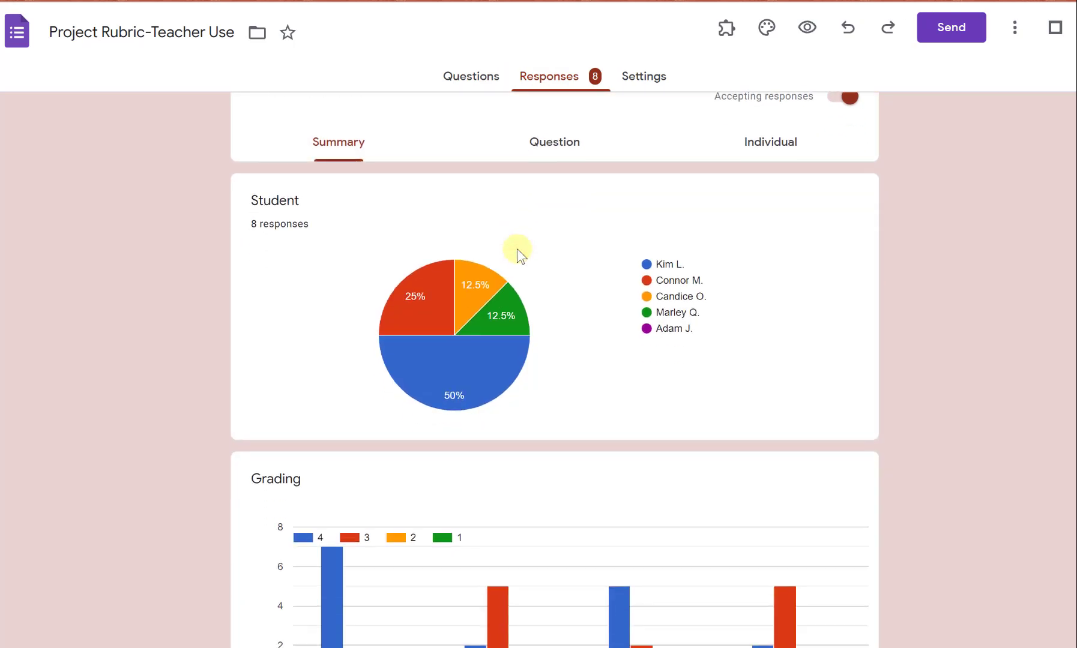
{"action": "mouse_move", "coordinate": [491, 431]}
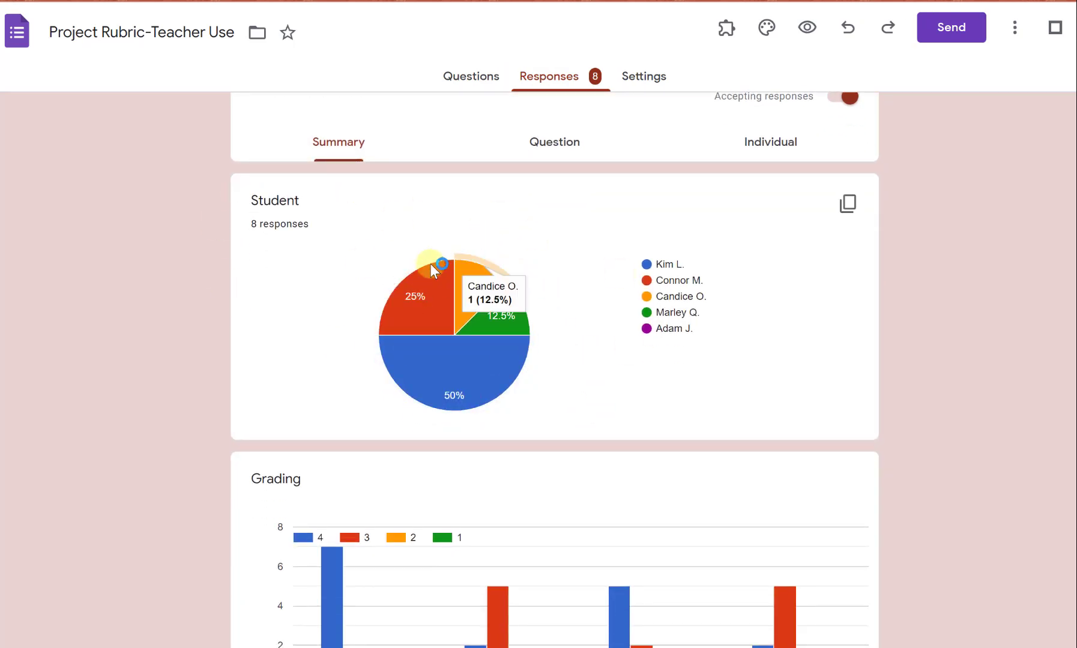
{"action": "scroll", "coordinate": [606, 414], "scroll_direction": "down", "scroll_amount": 3}
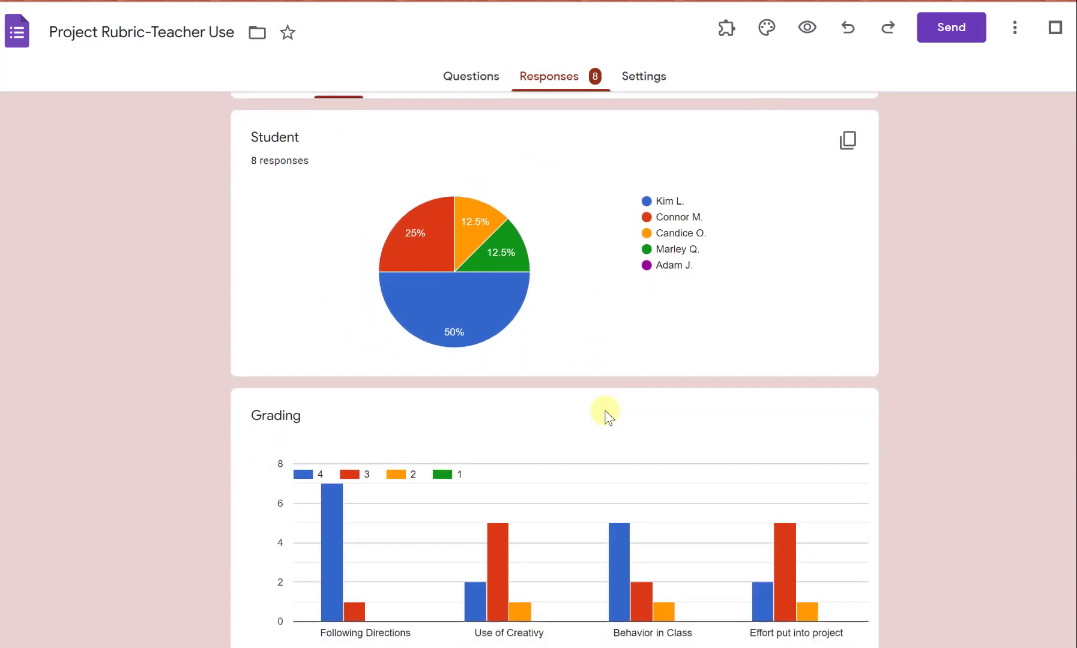
{"action": "scroll", "coordinate": [804, 487], "scroll_direction": "down", "scroll_amount": 2}
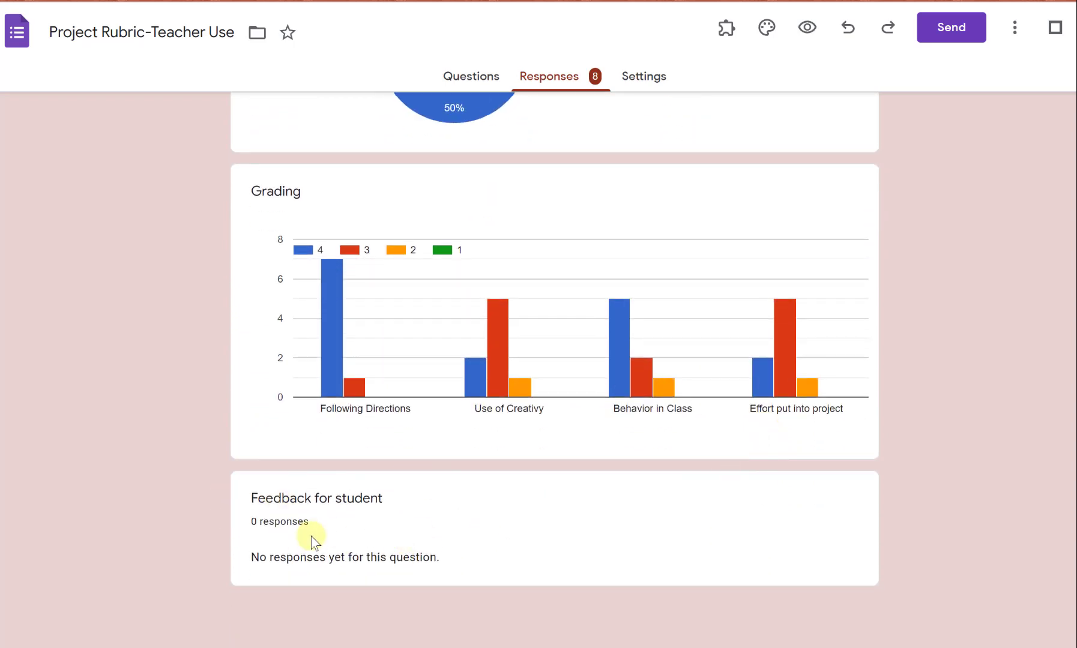
{"action": "scroll", "coordinate": [312, 536], "scroll_direction": "up", "scroll_amount": 5}
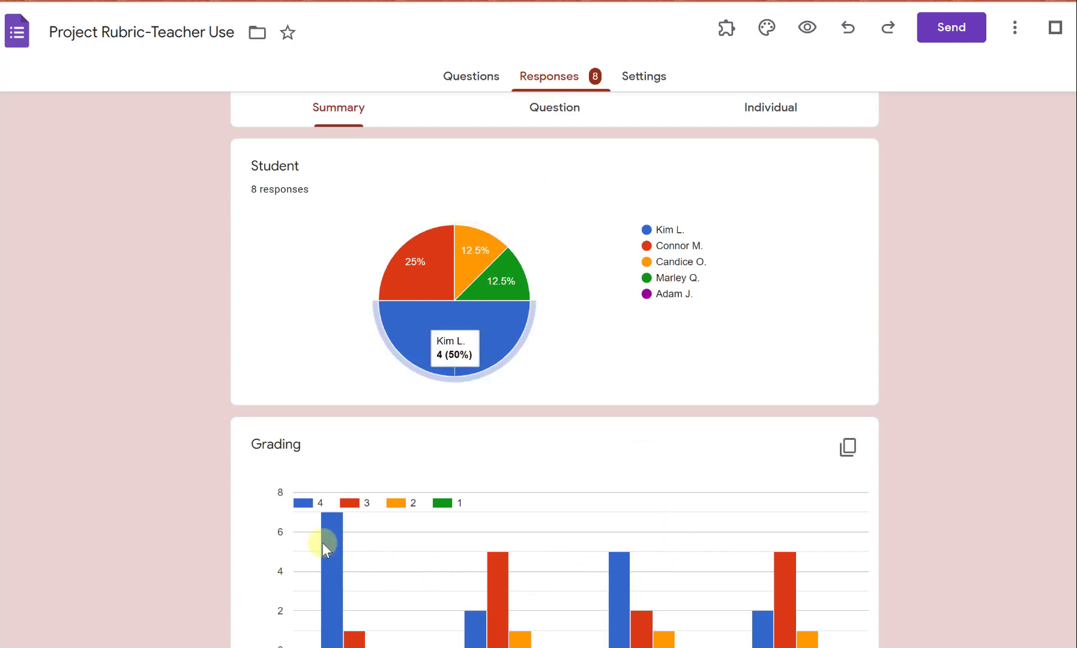
{"action": "scroll", "coordinate": [445, 412], "scroll_direction": "down", "scroll_amount": 2}
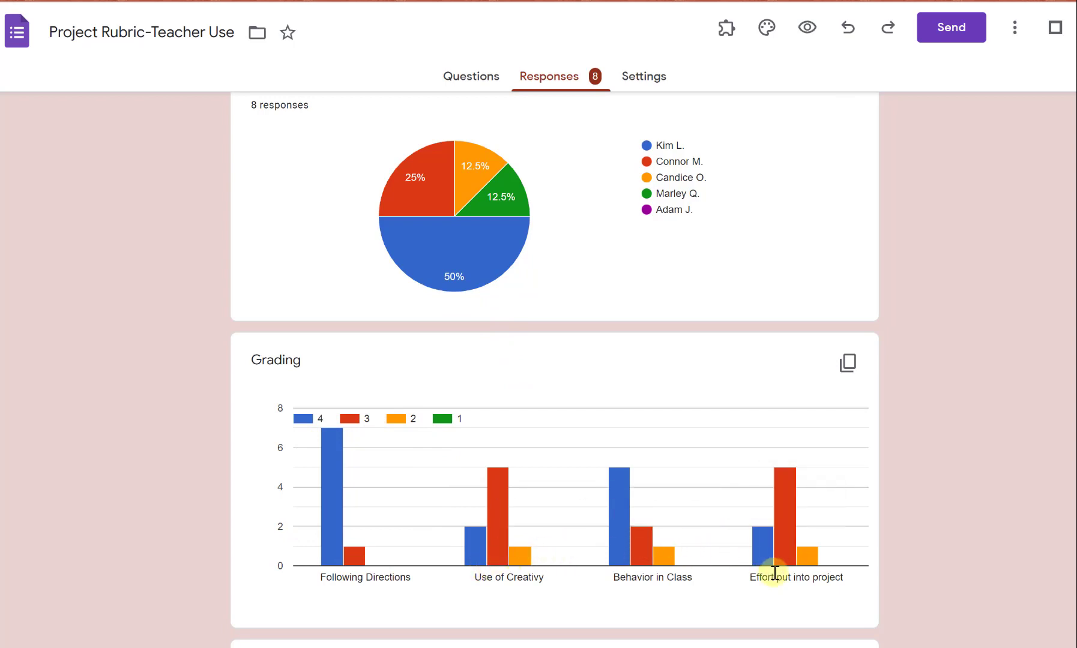
{"action": "scroll", "coordinate": [788, 563], "scroll_direction": "up", "scroll_amount": 3}
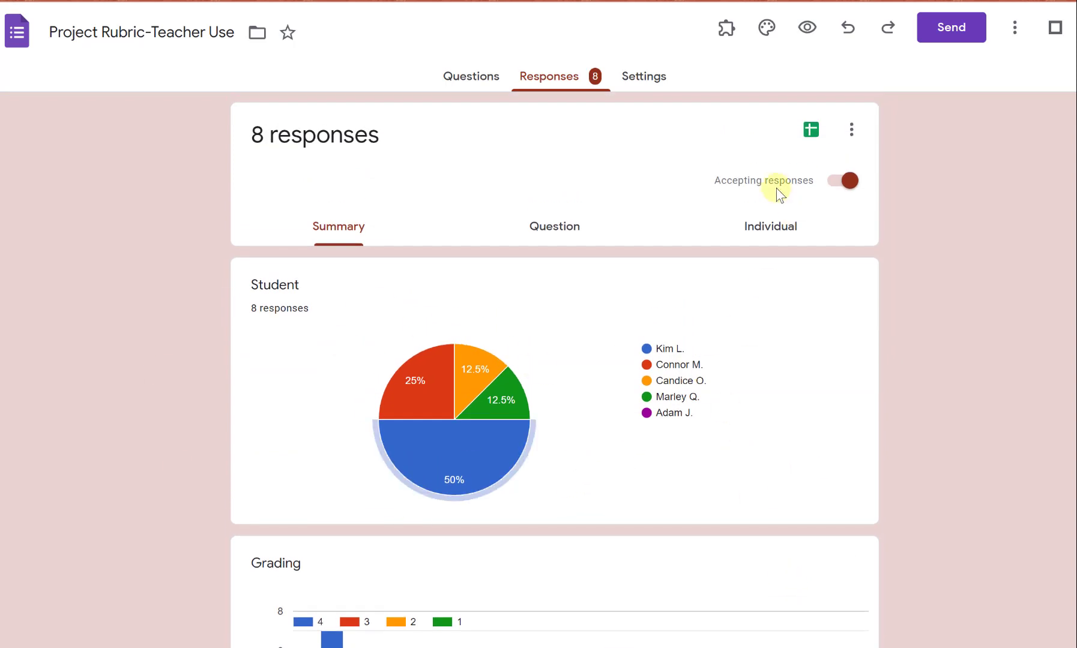
Open the linked response spreadsheet and total the first response's four grades under Total with =SUM(c2:f2).
{"action": "left_click", "coordinate": [810, 131]}
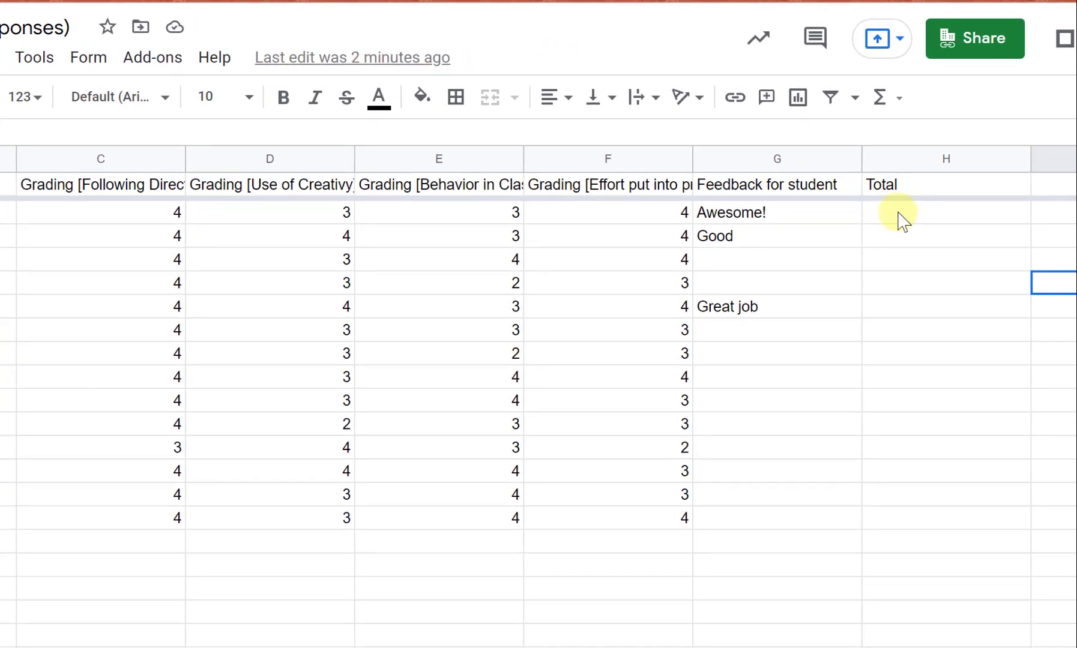
{"action": "left_click", "coordinate": [903, 216]}
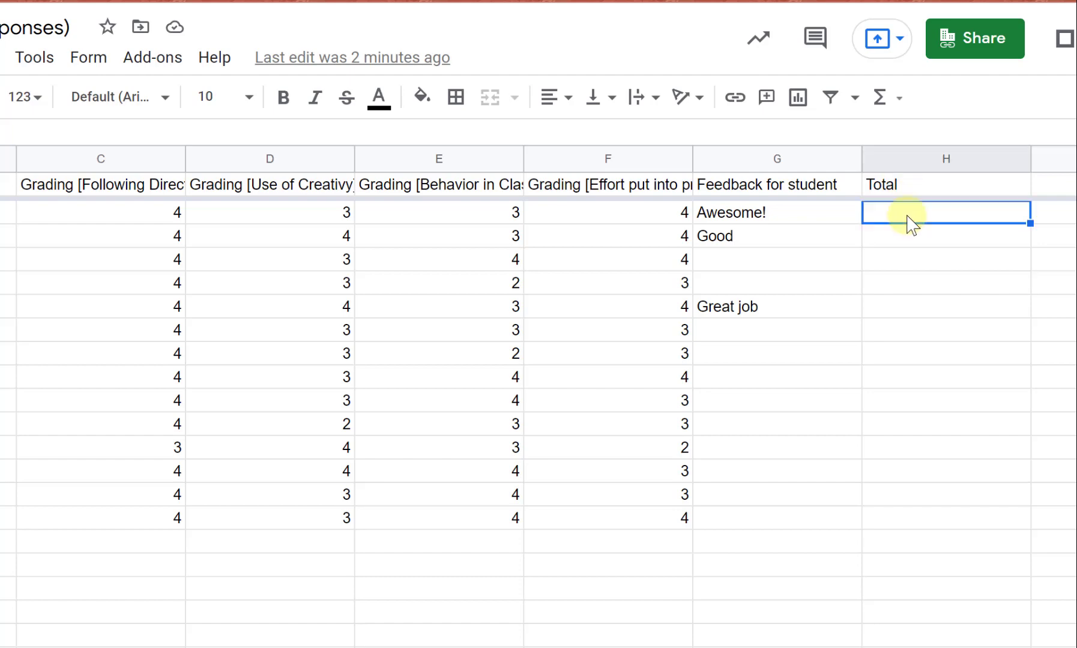
{"action": "left_click", "coordinate": [893, 104]}
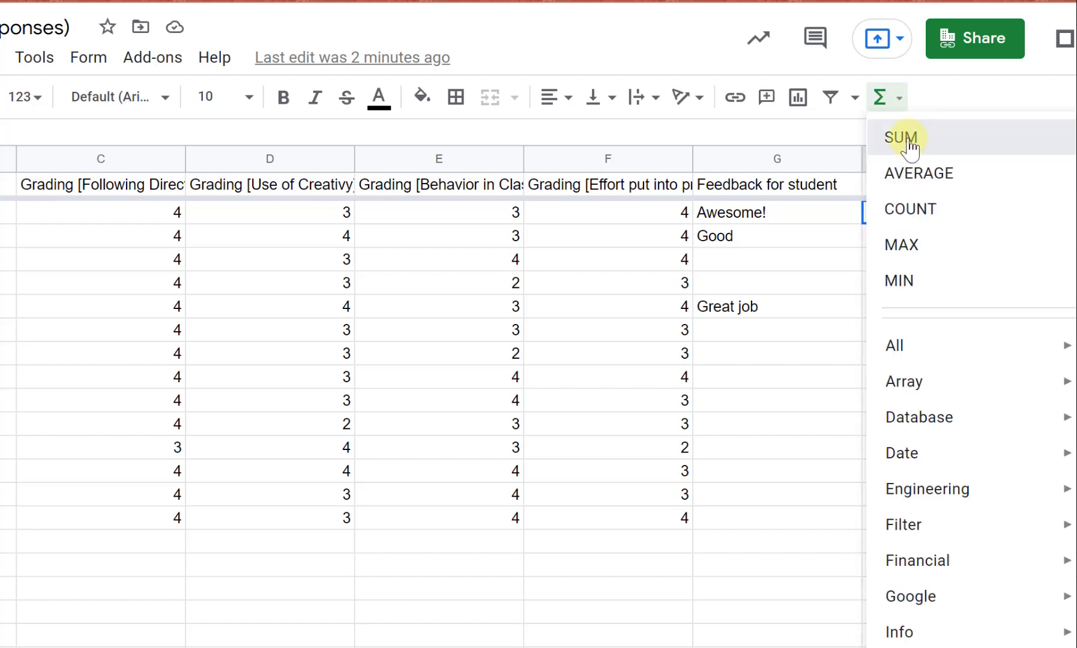
{"action": "left_click", "coordinate": [906, 143]}
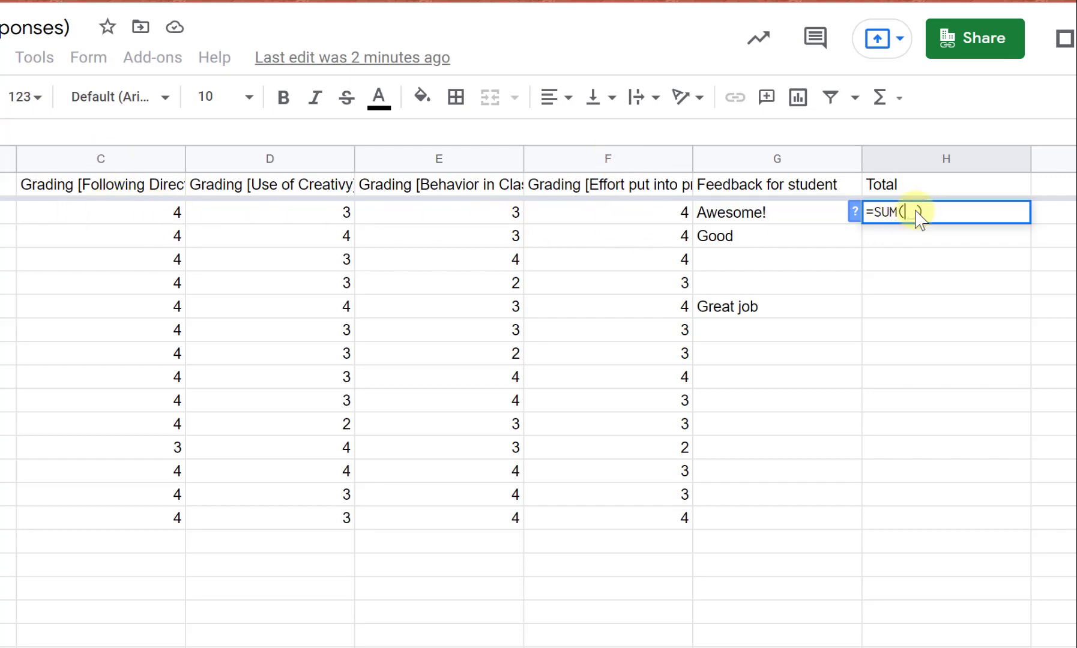
{"action": "type", "text": "c2:"}
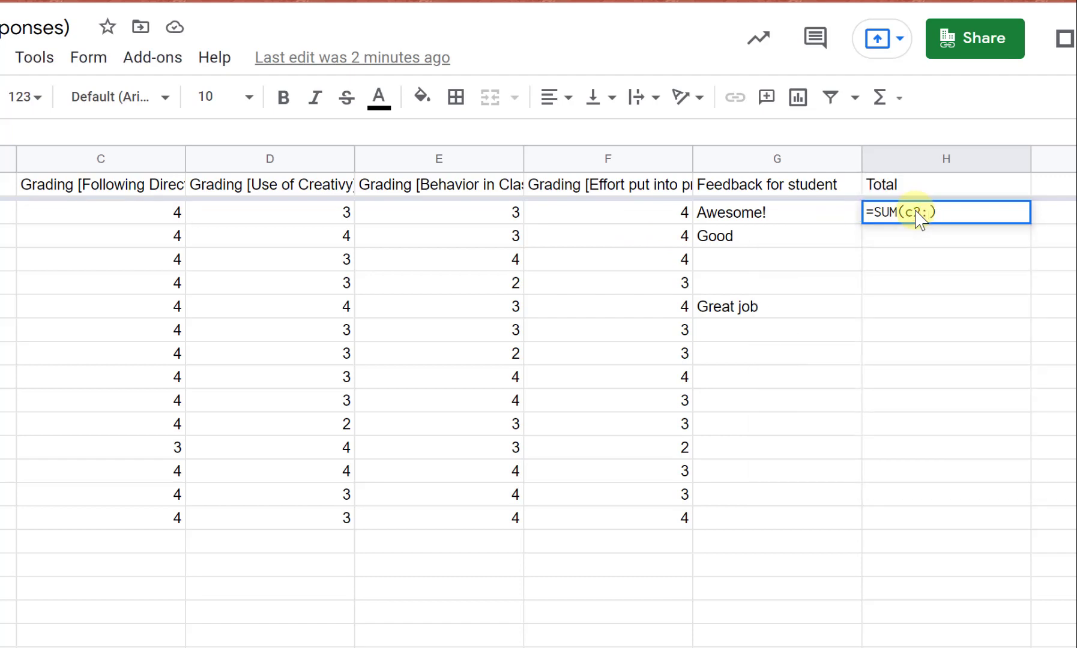
{"action": "type", "text": "f2"}
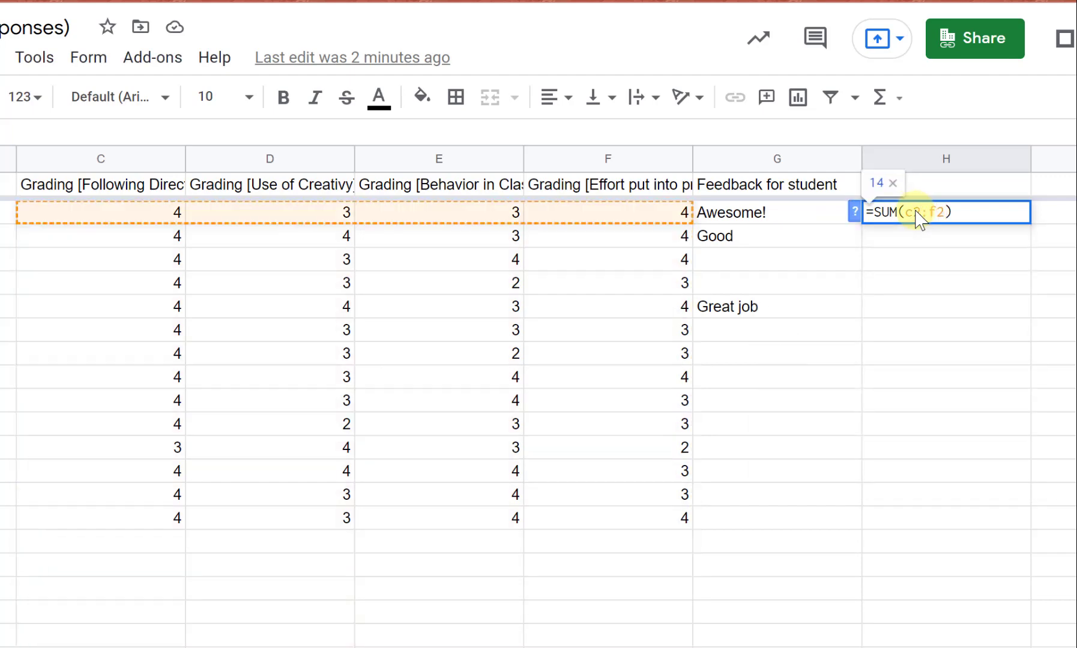
{"action": "key", "text": "Return"}
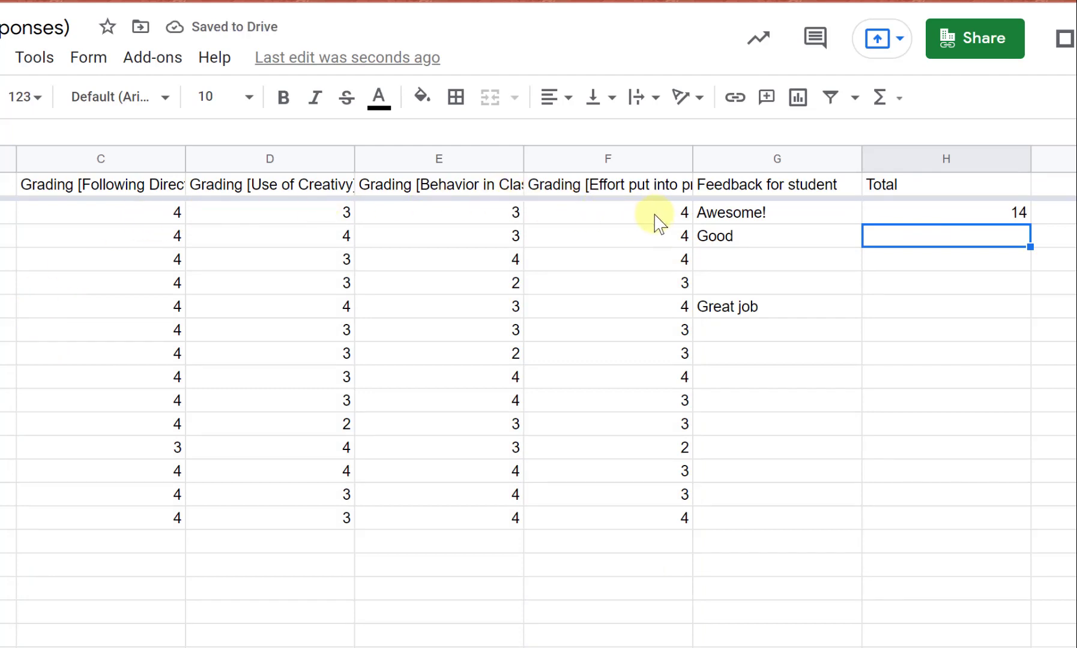
Fill the first response's SUM formula down the Total column through the last response row.
{"action": "left_click", "coordinate": [918, 217]}
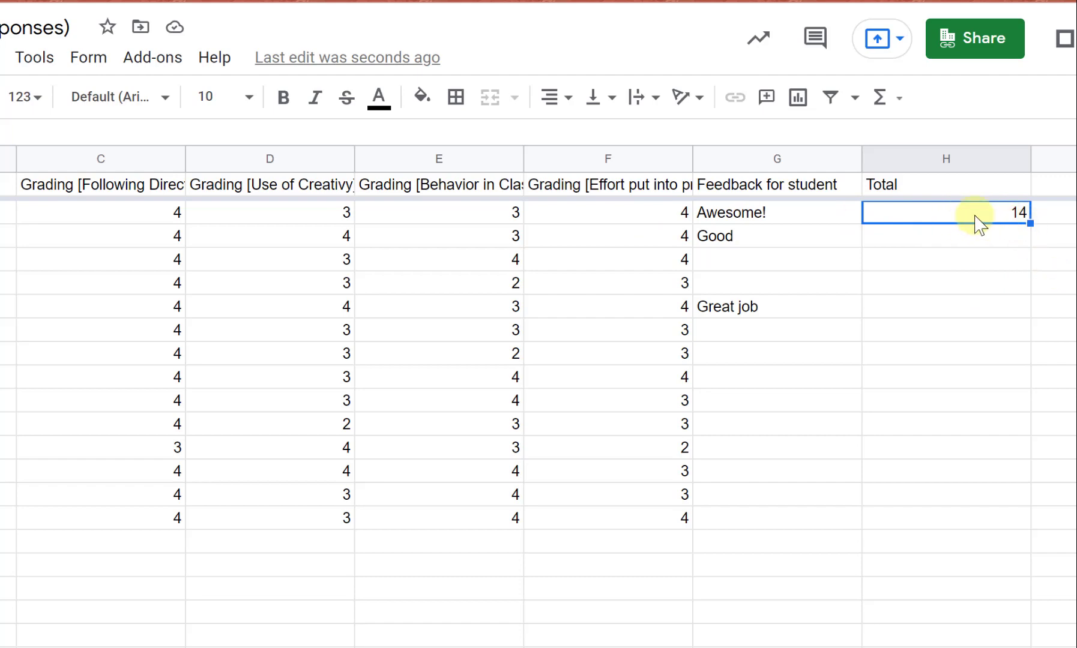
{"action": "left_click_drag", "start_coordinate": [1030, 224], "coordinate": [1039, 520]}
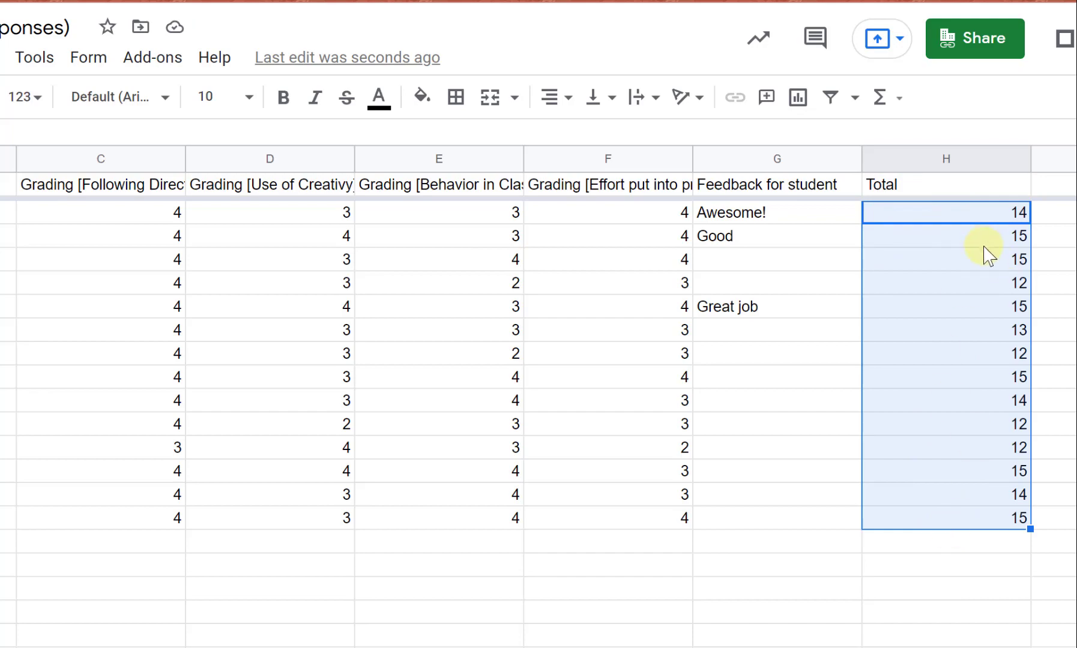
{"action": "left_click", "coordinate": [992, 565]}
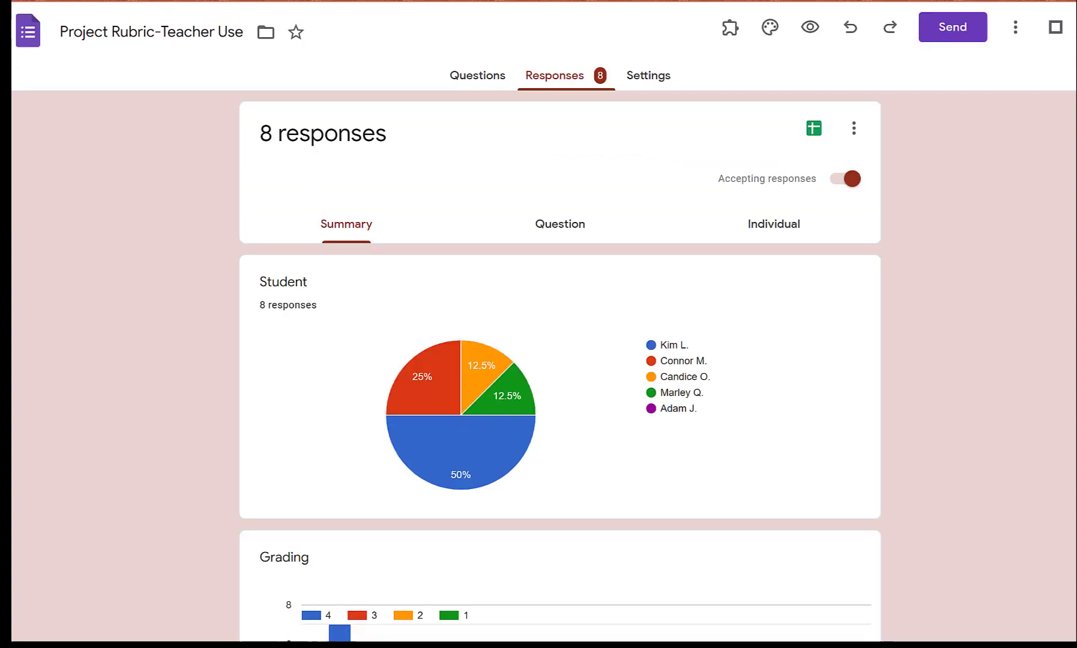
Show the questions of the Project Rubric-Teacher Use form in the form editor.
{"action": "left_click", "coordinate": [467, 83]}
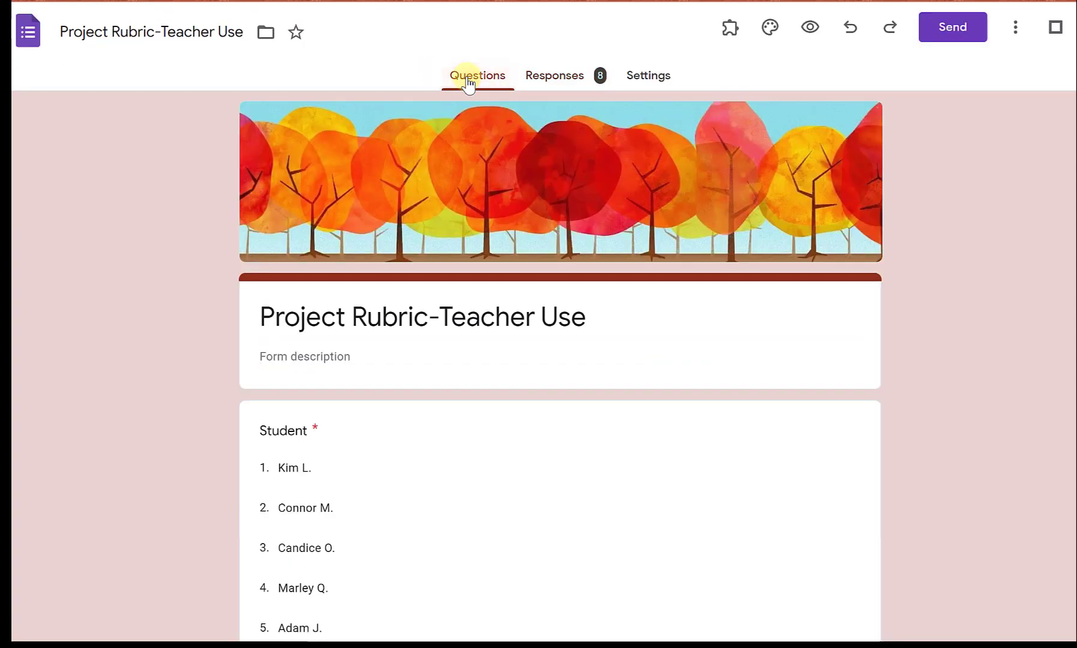